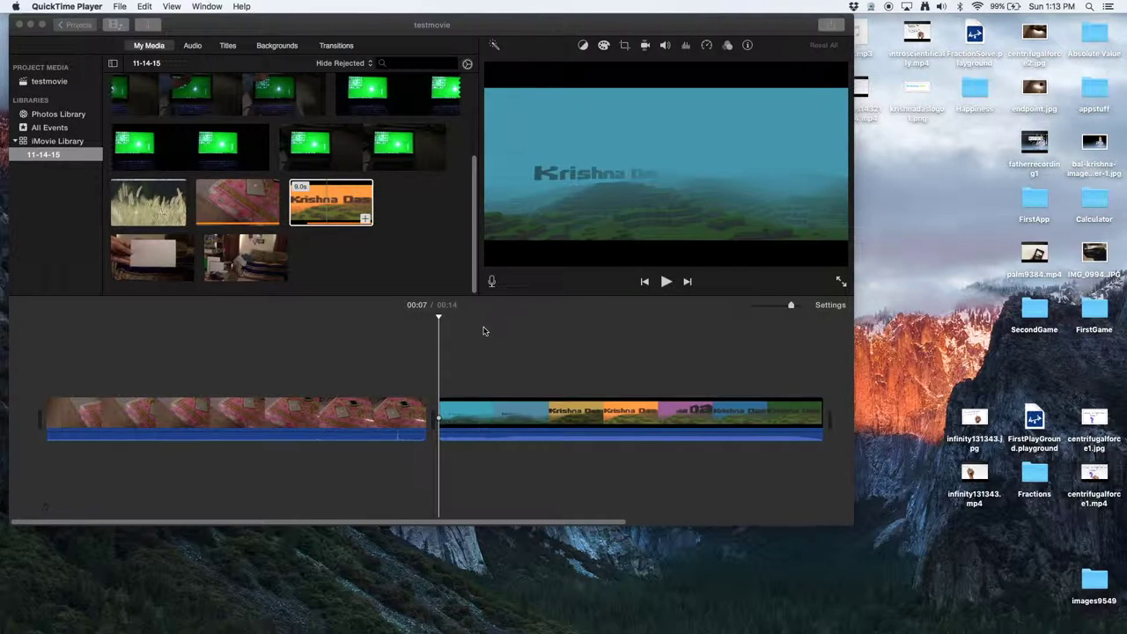
- Bring the iMovie window with the testmovie project to the front
left_click(494, 385)
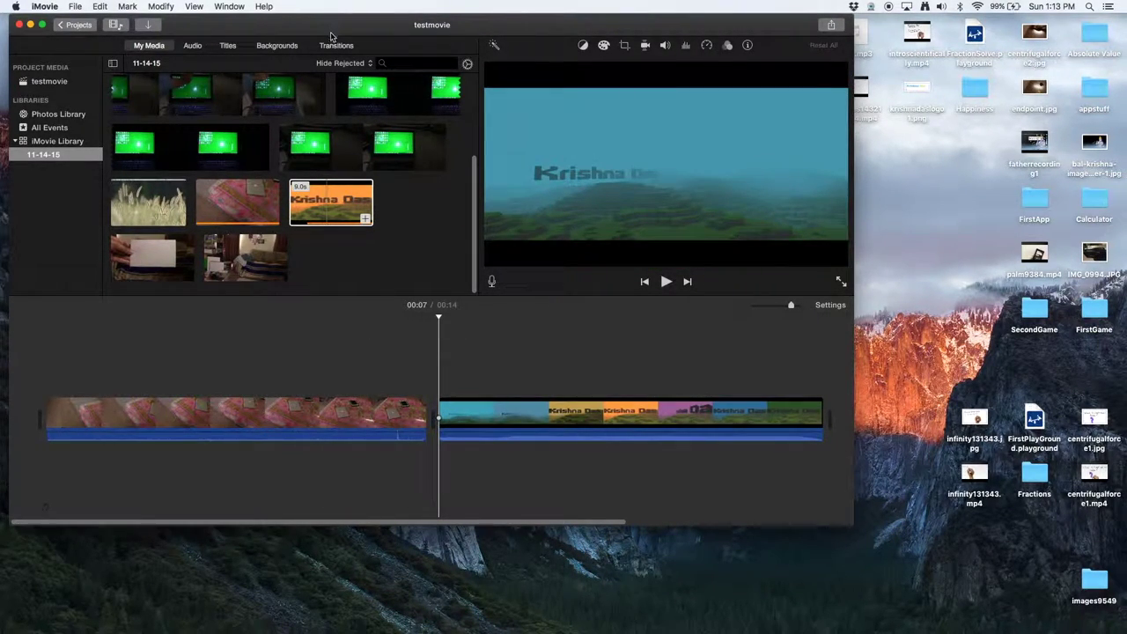
- Add a Cross Dissolve between the bedsheet clip and the title clip, making the project 13 seconds
left_click(333, 46)
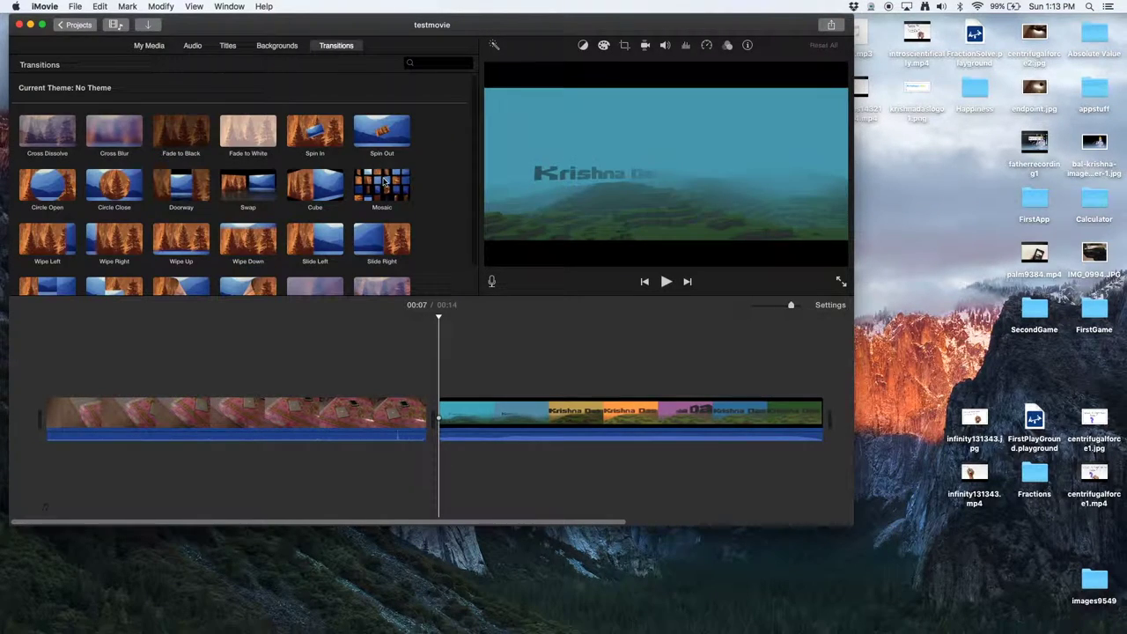
scroll(361, 186, "down", 2)
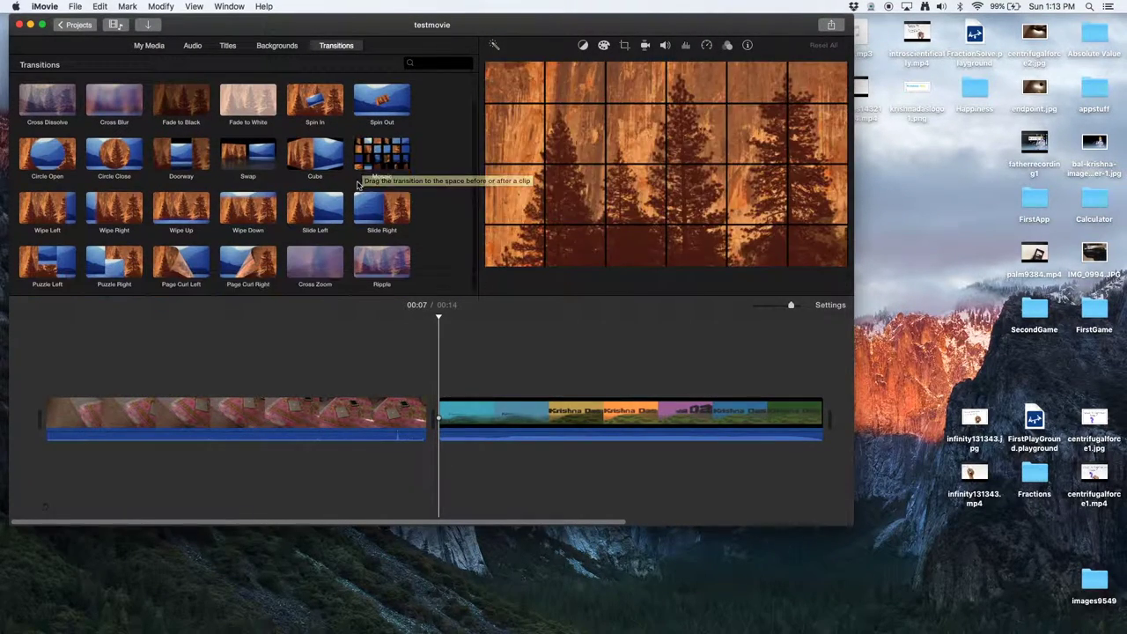
scroll(356, 187, "up", 2)
scroll(356, 189, "down", 2)
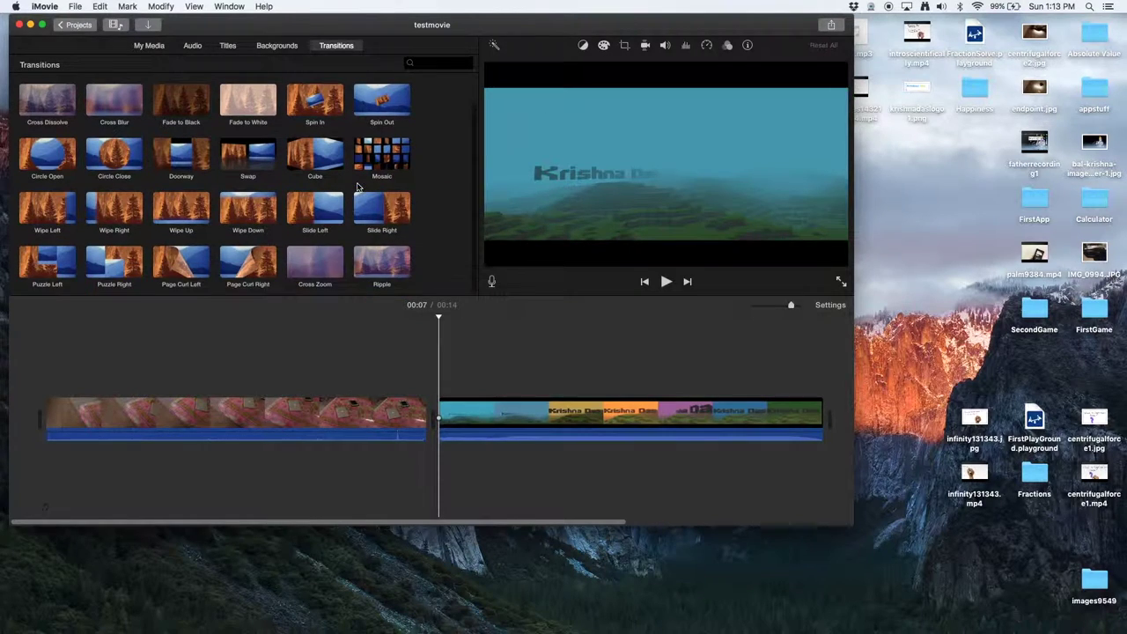
scroll(357, 191, "up", 2)
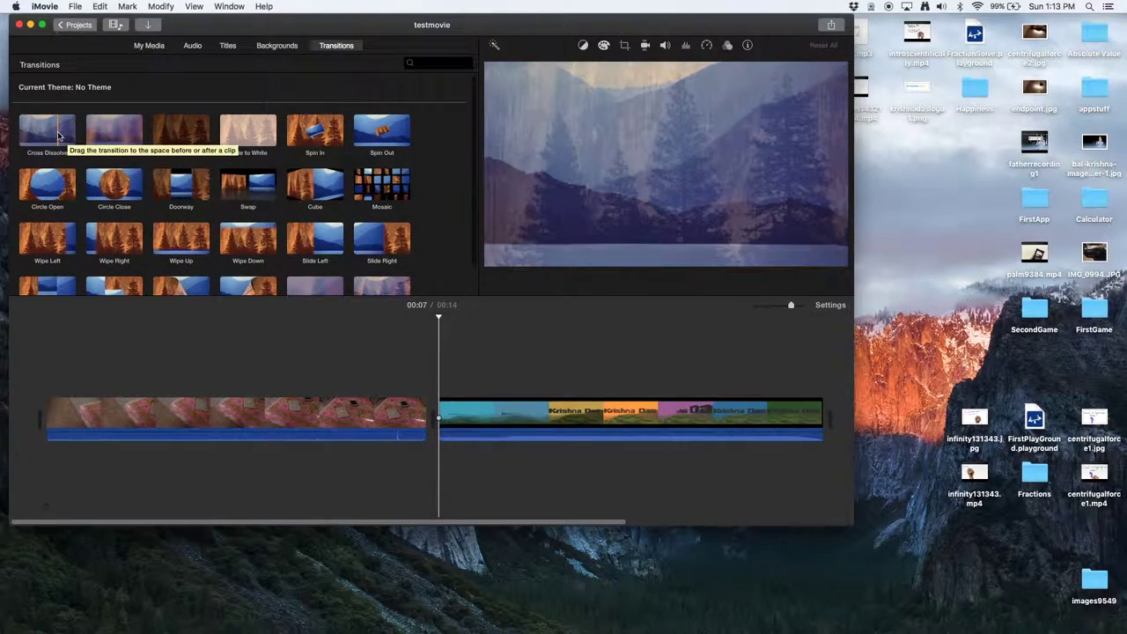
scroll(59, 134, "down", 2)
scroll(55, 106, "up", 2)
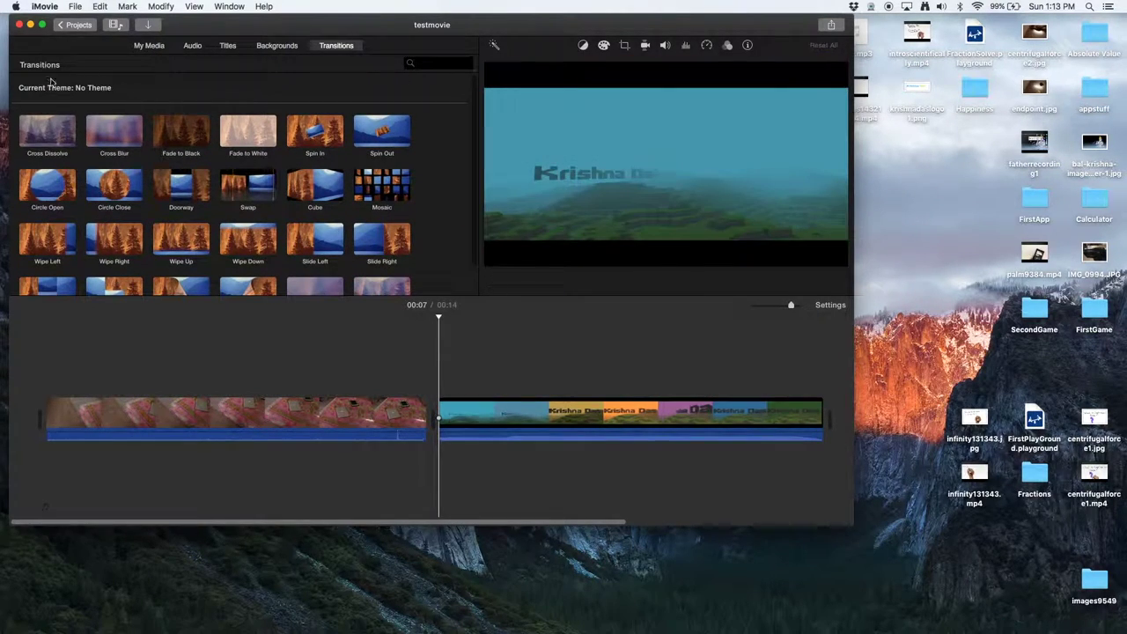
double_click(60, 125)
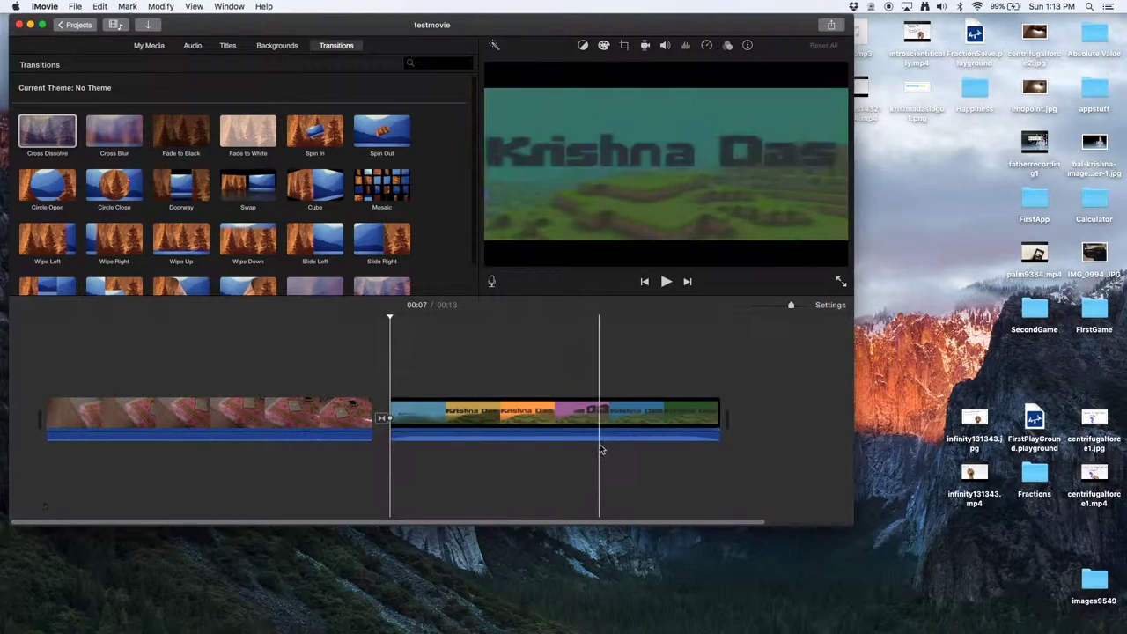
- Split the title clip, add Circle Close at the cut, split again, then undo these edits
left_click(553, 410)
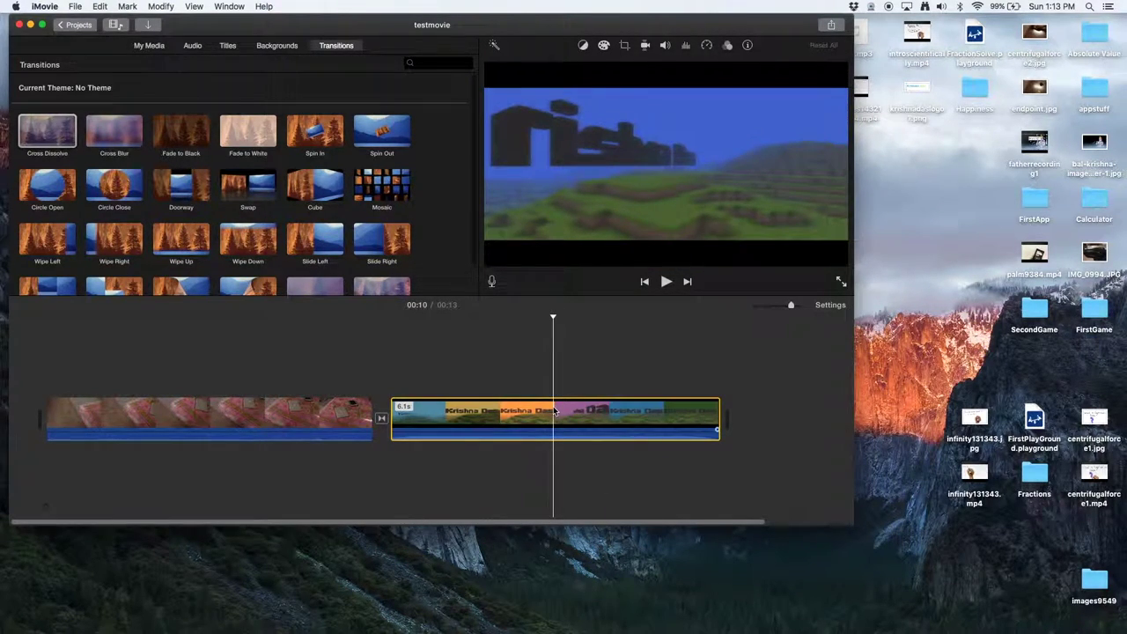
key("super+b")
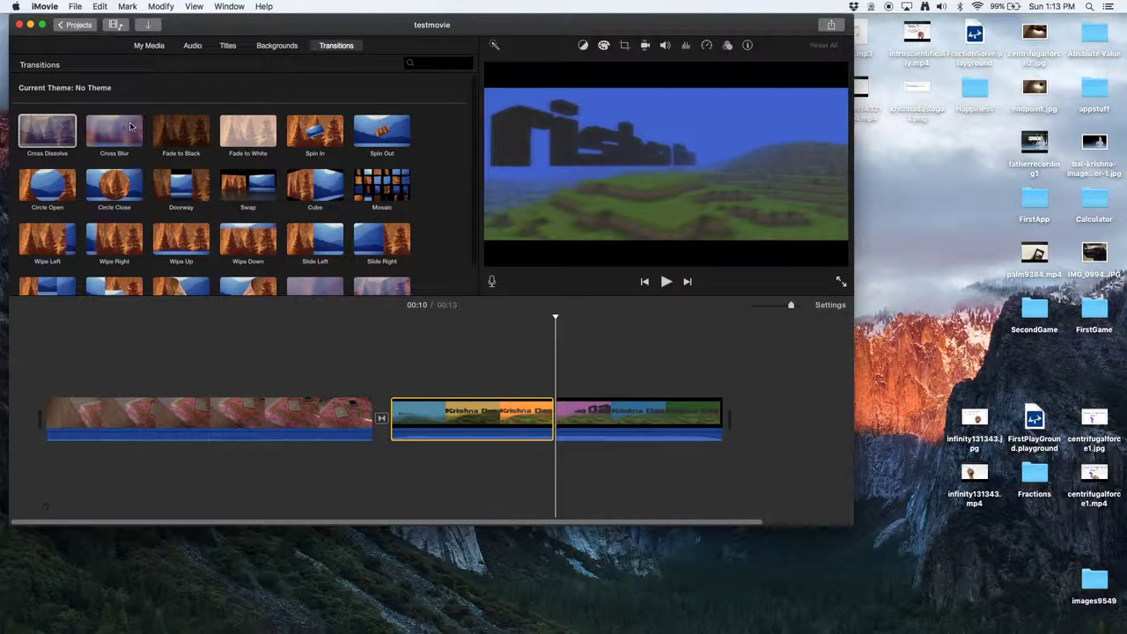
left_click_drag(134, 194, 546, 416)
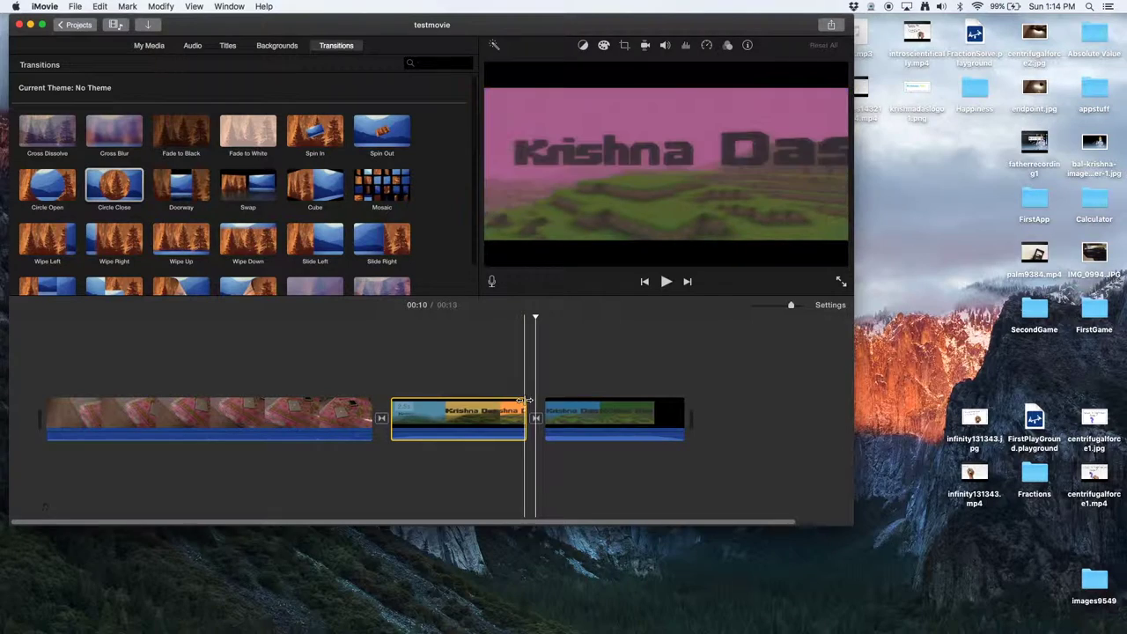
key("super+b")
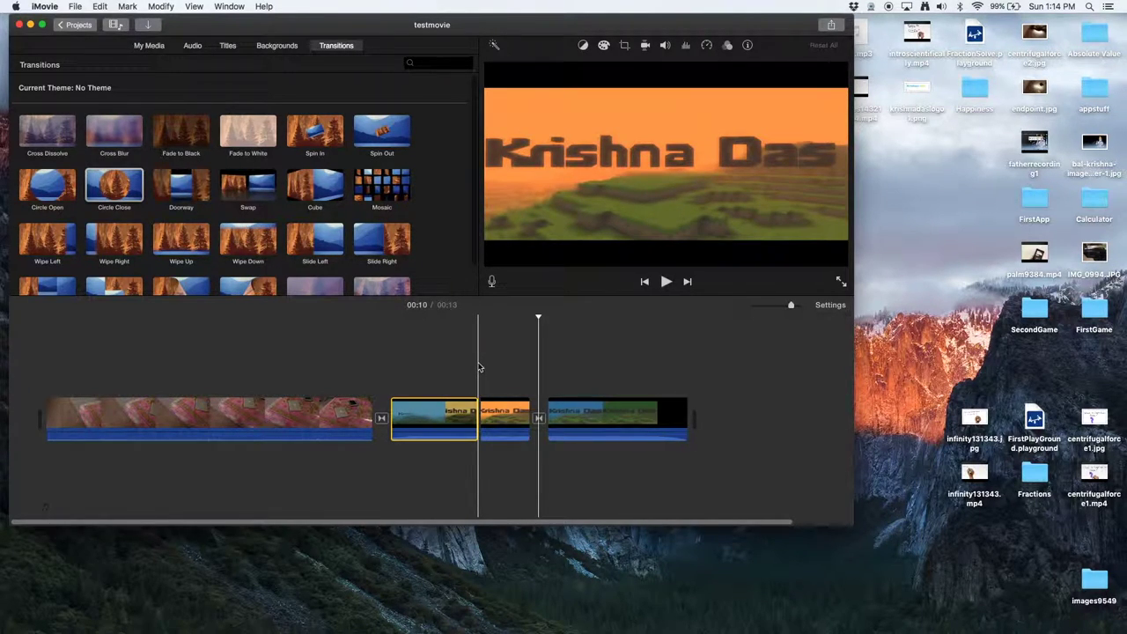
key("super+z")
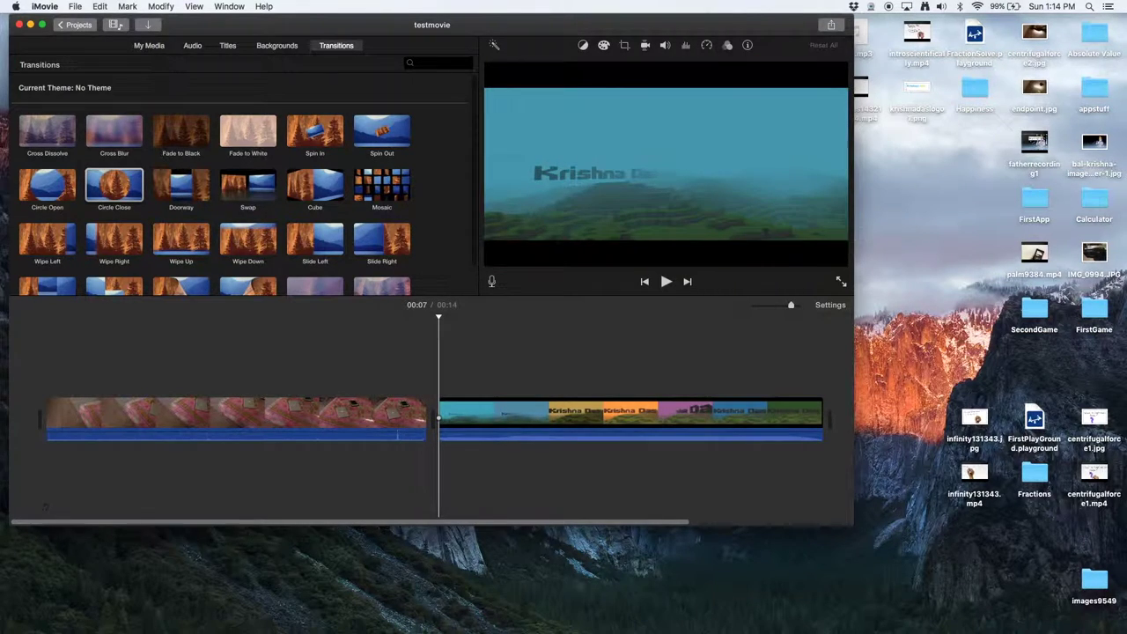
left_click(65, 132)
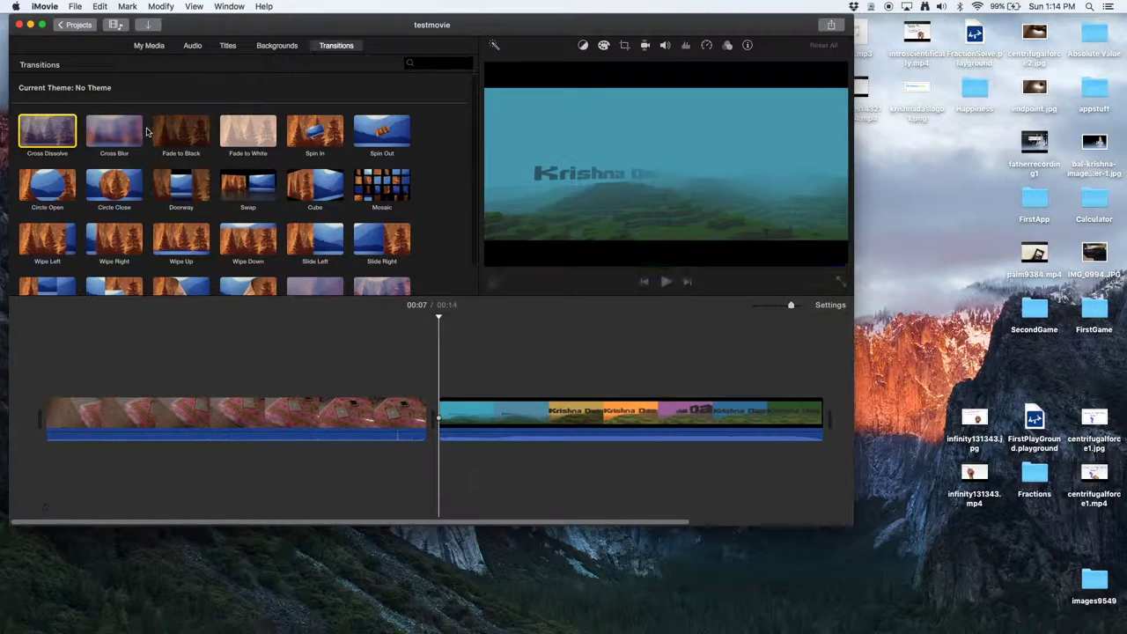
left_click(128, 132)
left_click(185, 136)
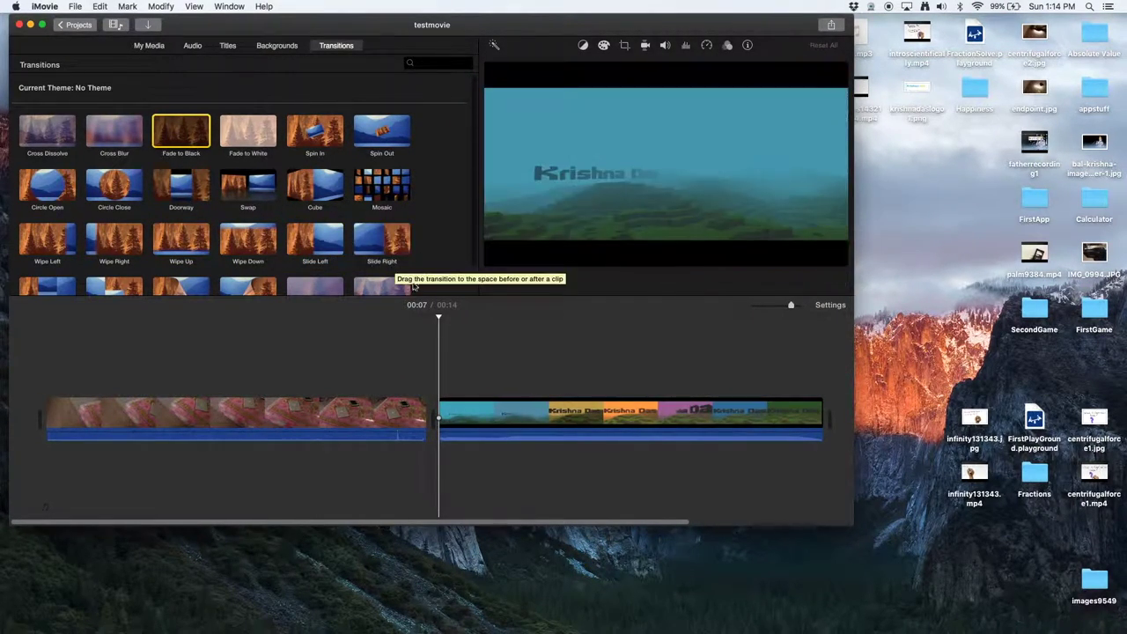
scroll(378, 231, "down", 2)
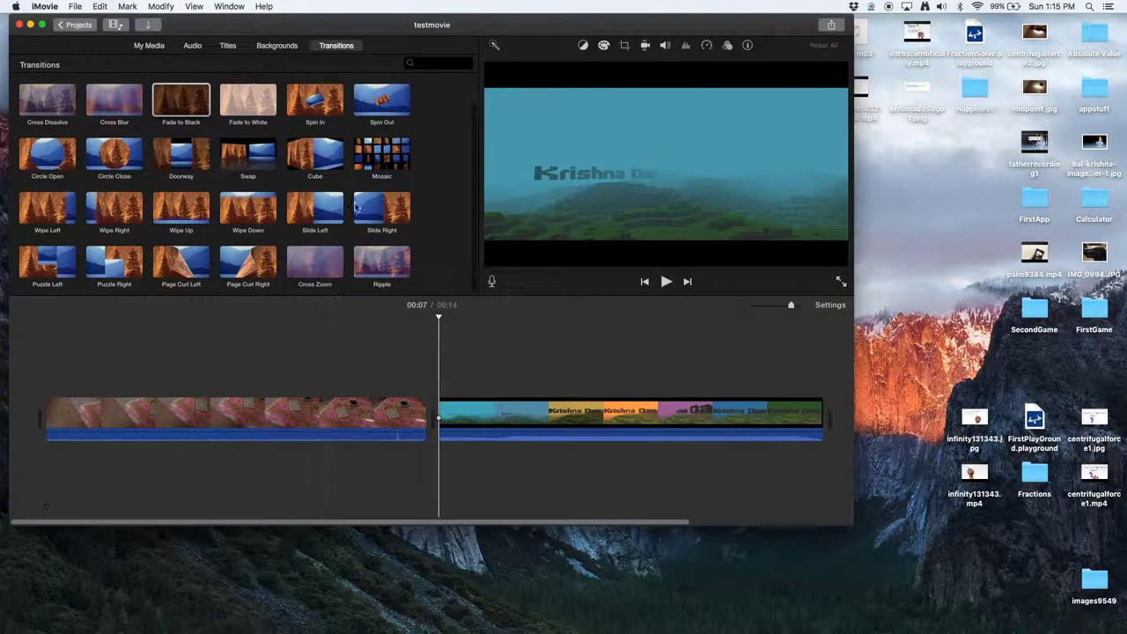
- Place a Page Curl Left transition between the bedsheet and title clips, then stop the preview
left_click_drag(180, 262, 381, 405)
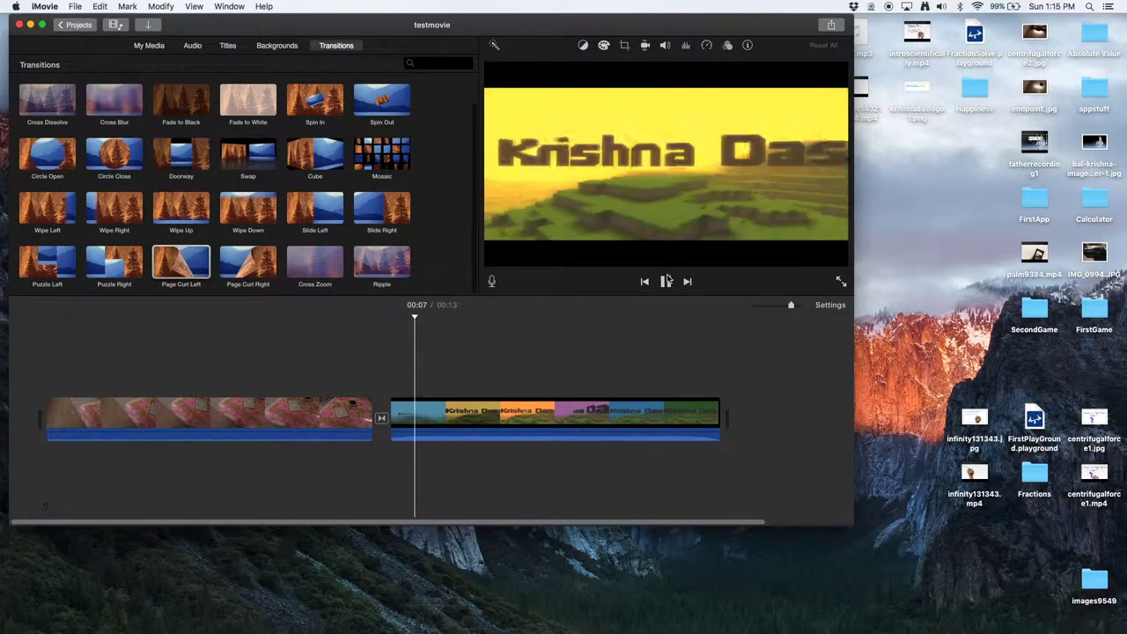
left_click(667, 281)
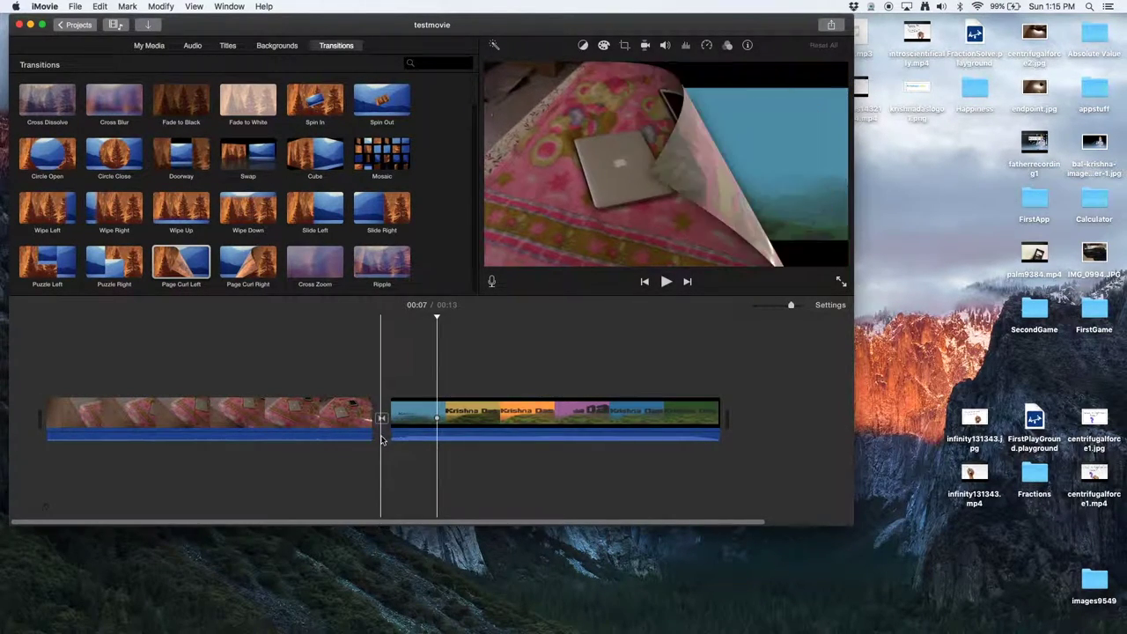
- Delete the Page Curl Left transition so the two clips meet directly
left_click(380, 418)
key("Delete")
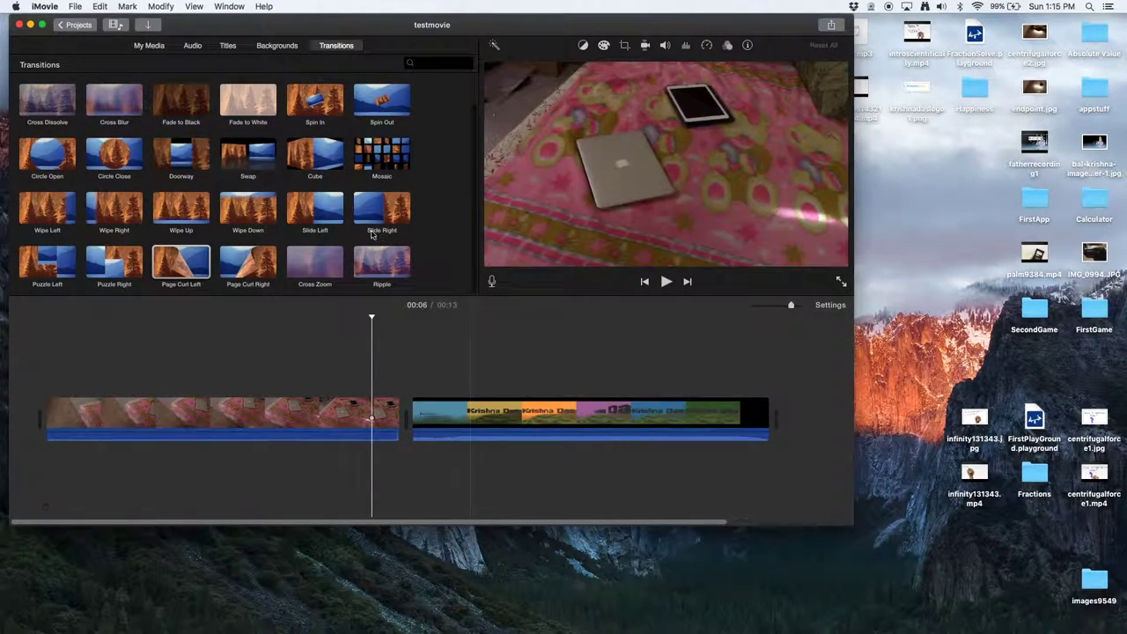
scroll(176, 211, "up", 1)
- Preview the Fade to White, Cross Blur and Circle Close transitions
left_click(247, 109)
left_click(118, 101)
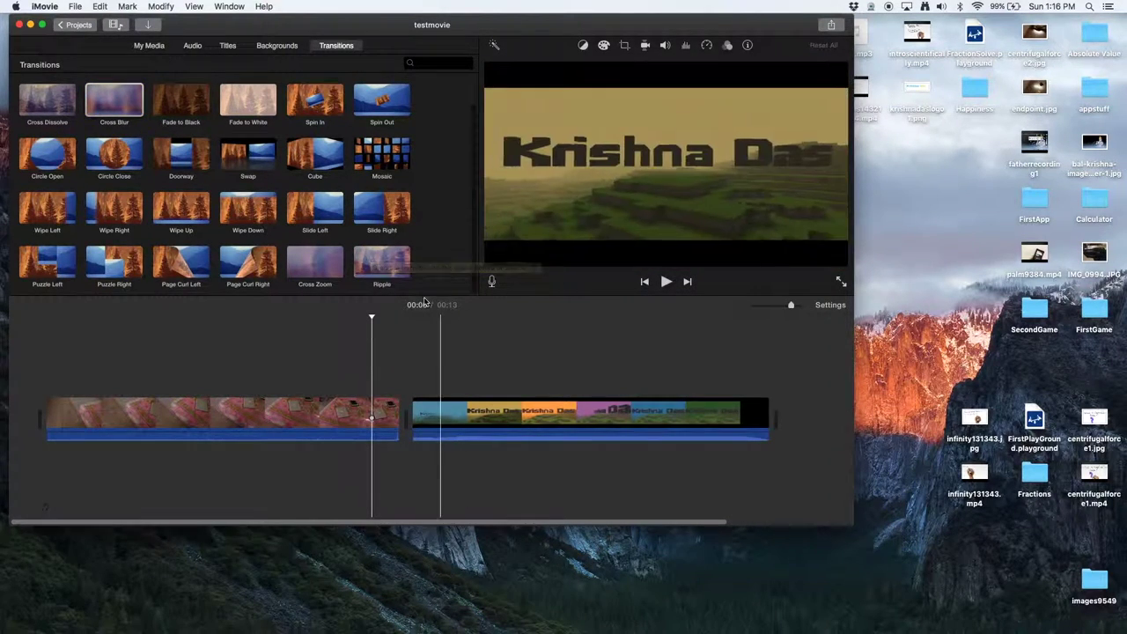
left_click(137, 153)
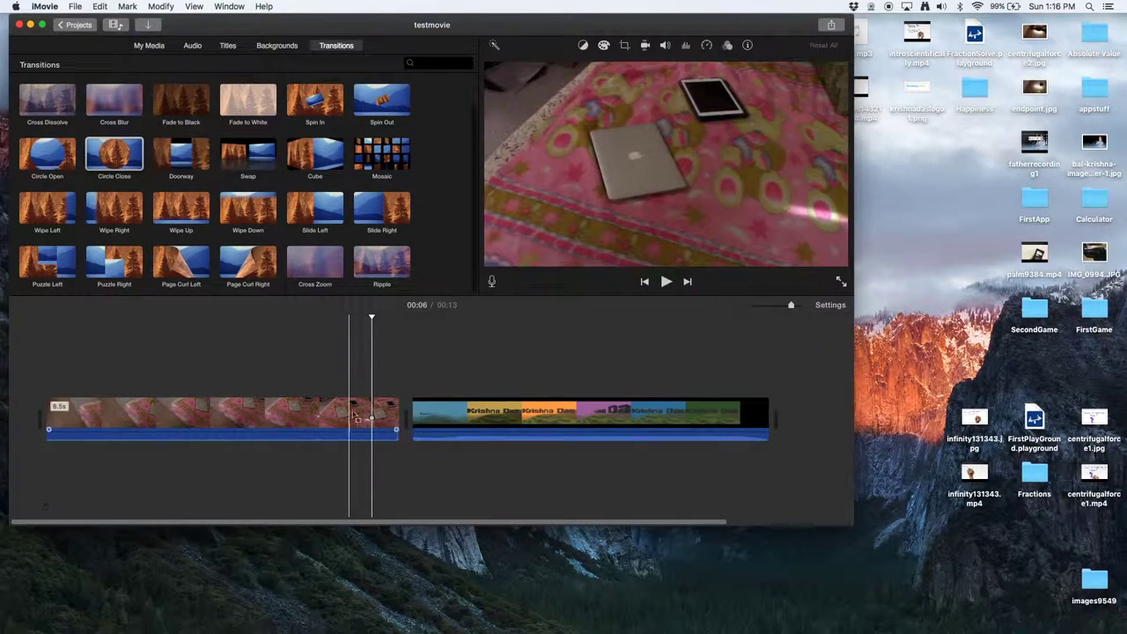
scroll(412, 172, "up", 2)
scroll(412, 172, "down", 2)
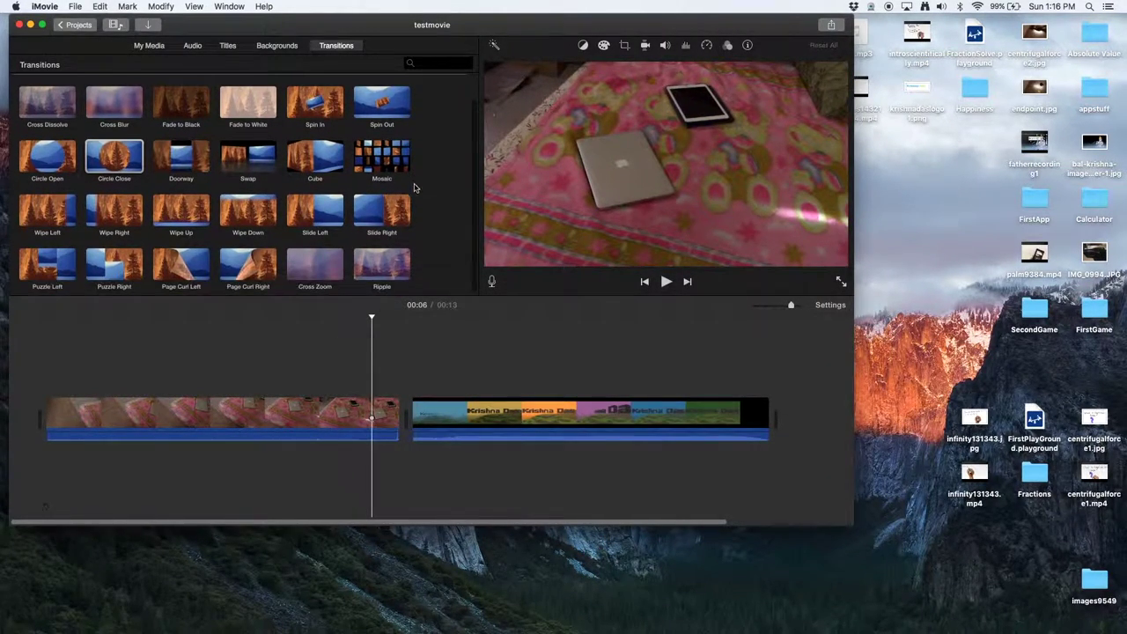
scroll(414, 180, "up", 2)
scroll(414, 185, "down", 2)
scroll(415, 195, "up", 2)
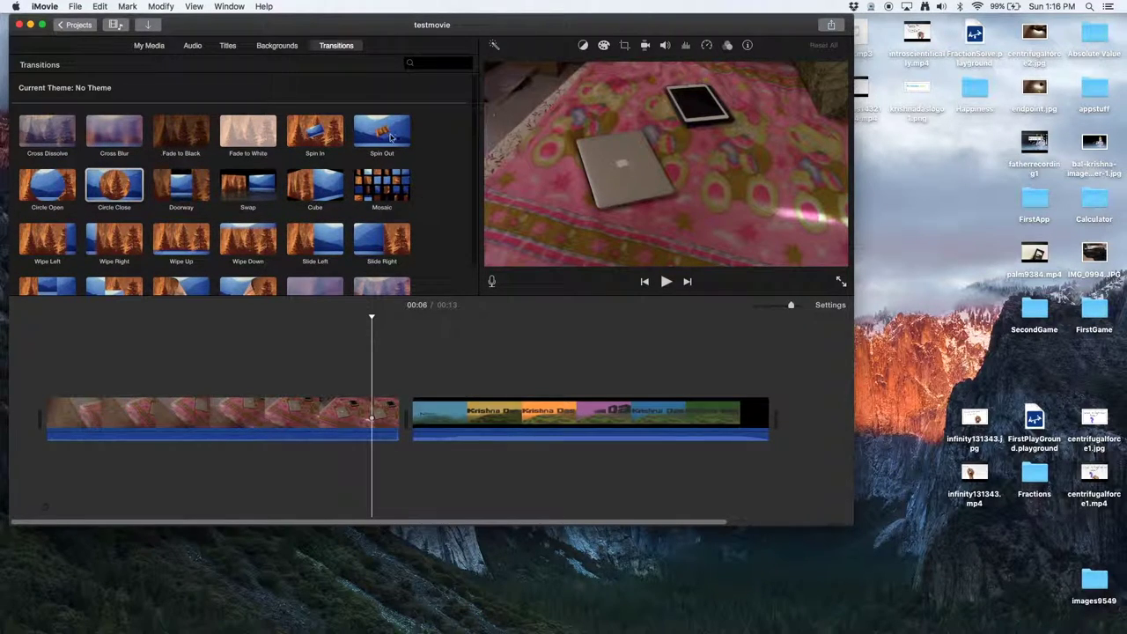
left_click_drag(385, 133, 382, 419)
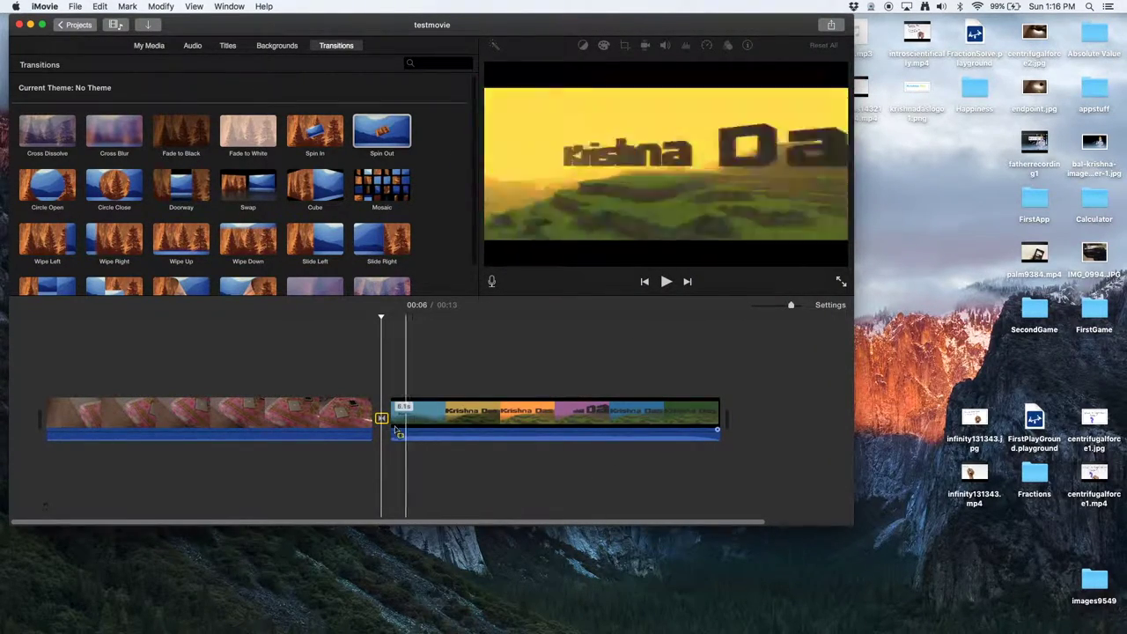
key("Delete")
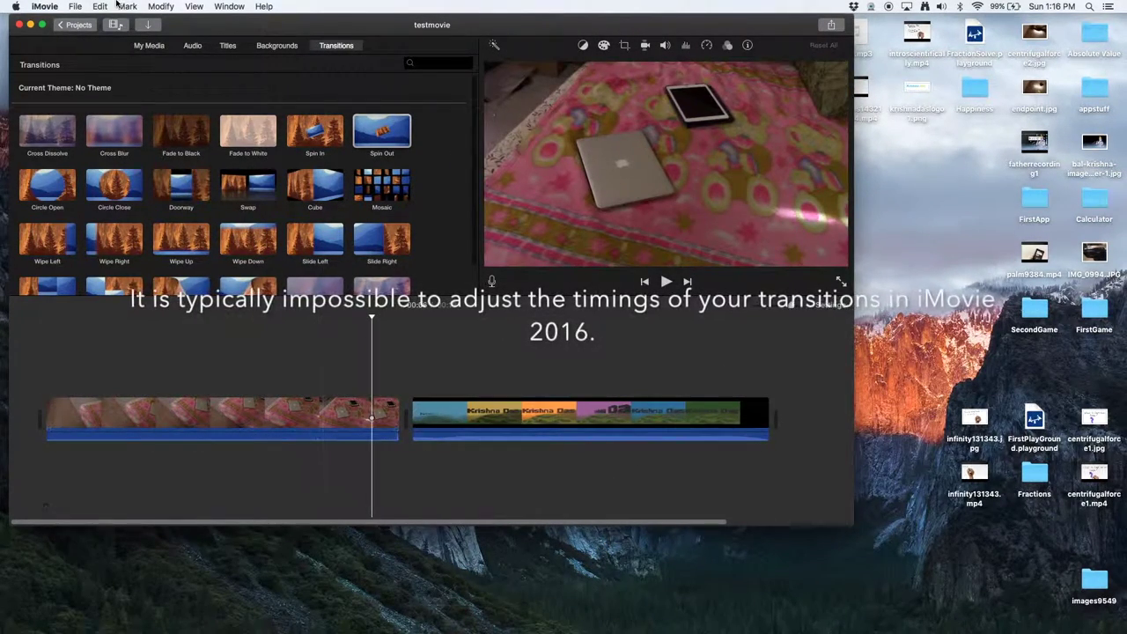
left_click_drag(47, 132, 383, 409)
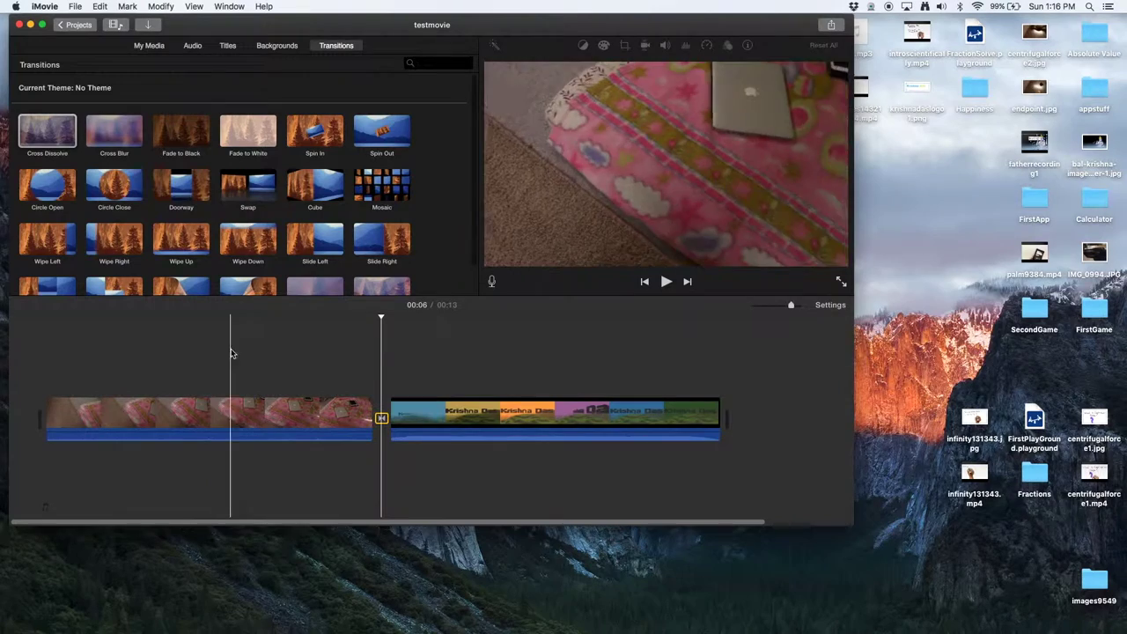
scroll(440, 262, "down", 2)
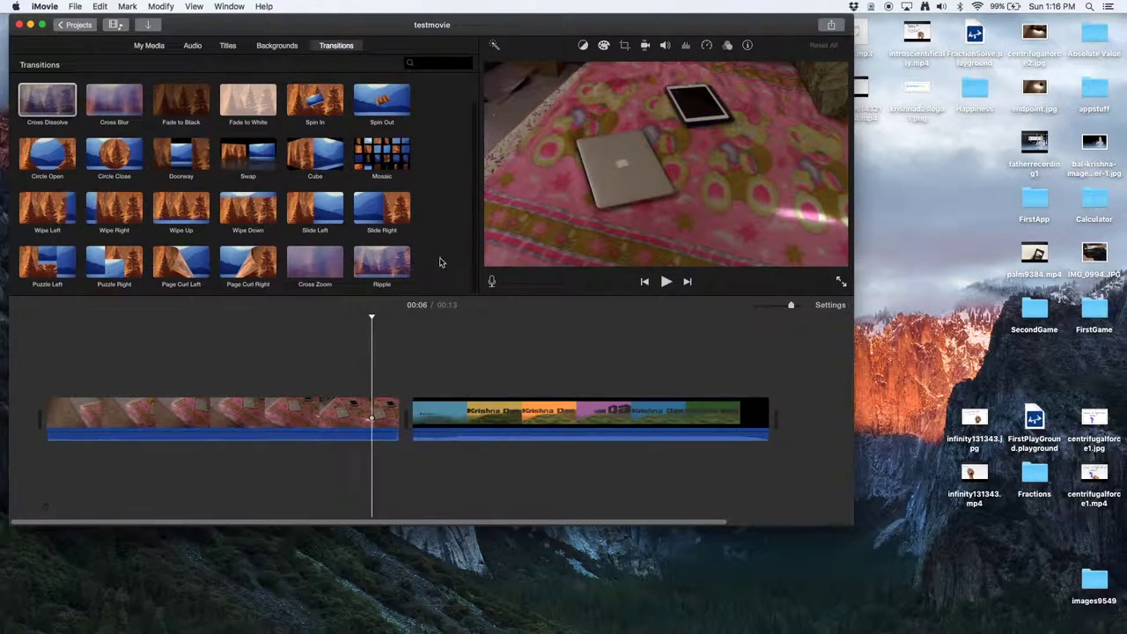
left_click(392, 264)
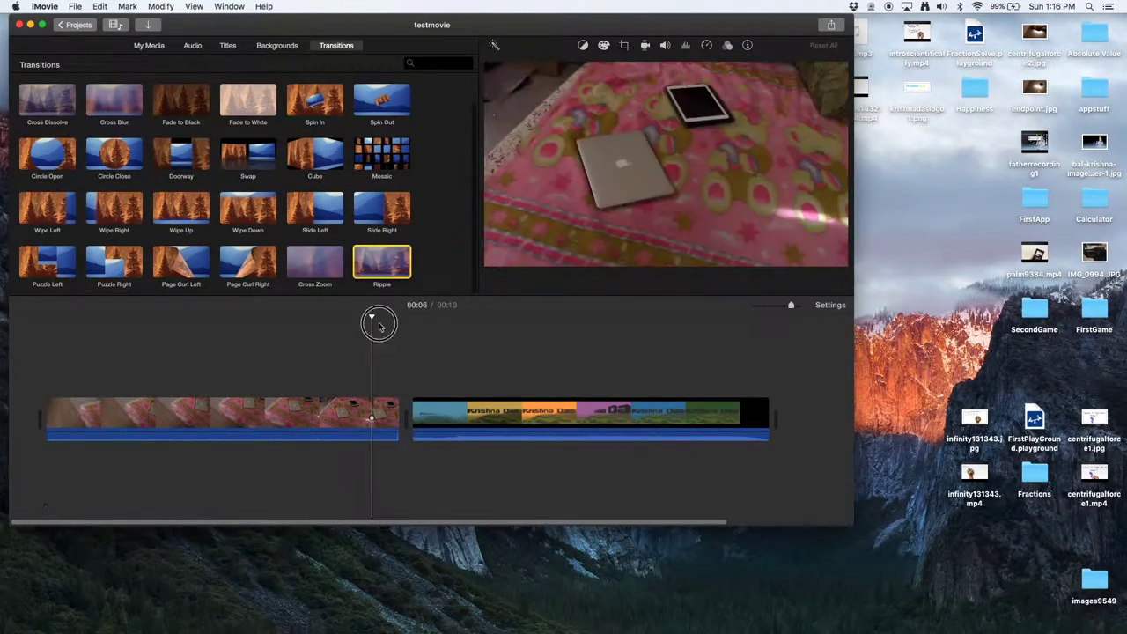
left_click_drag(379, 326, 381, 426)
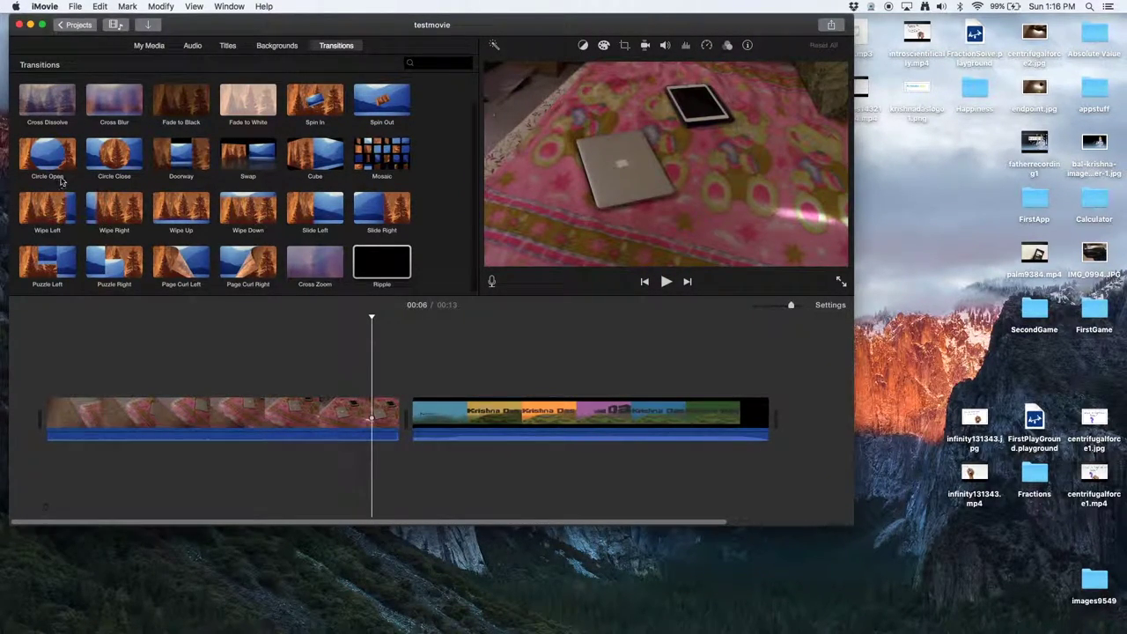
left_click_drag(205, 99, 381, 421)
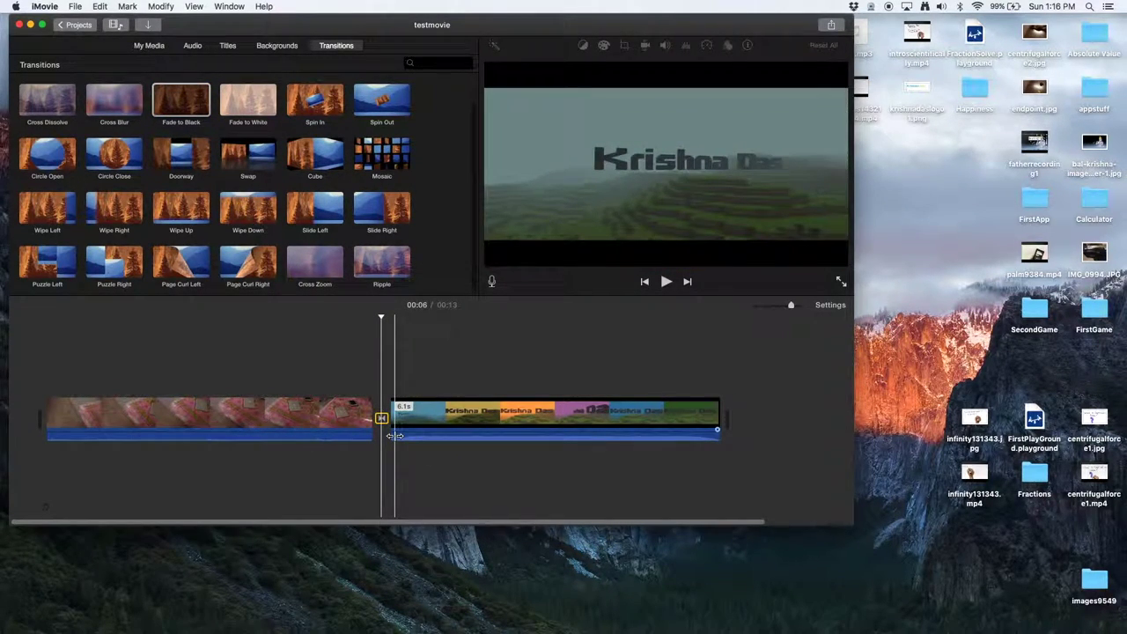
key("super+z")
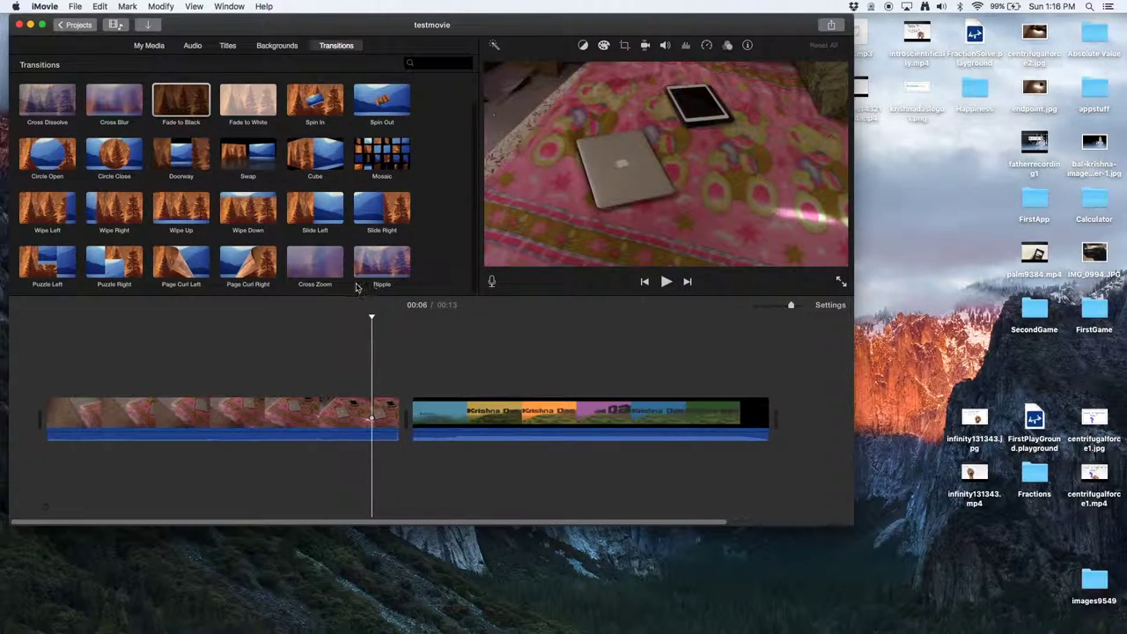
left_click_drag(176, 269, 376, 394)
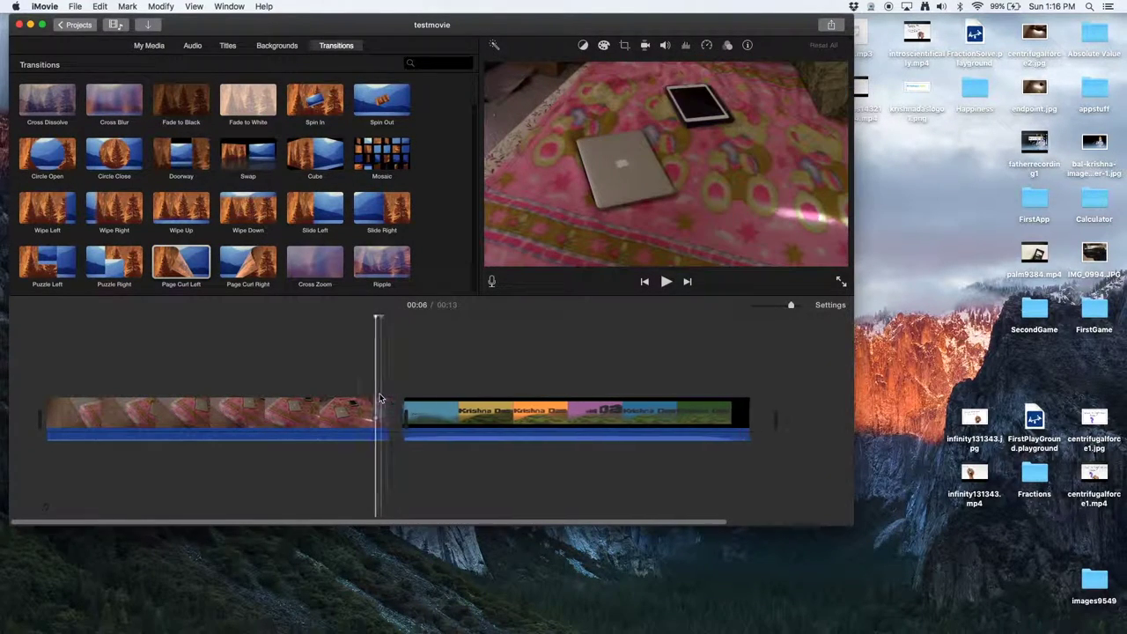
left_click(260, 204)
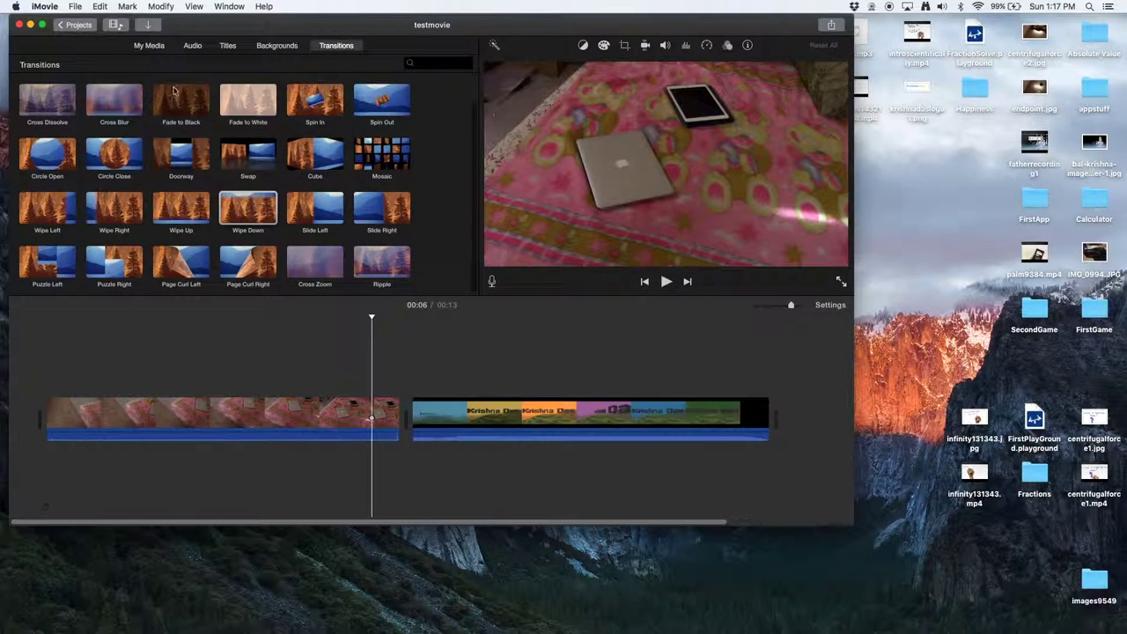
left_click_drag(71, 110, 382, 419)
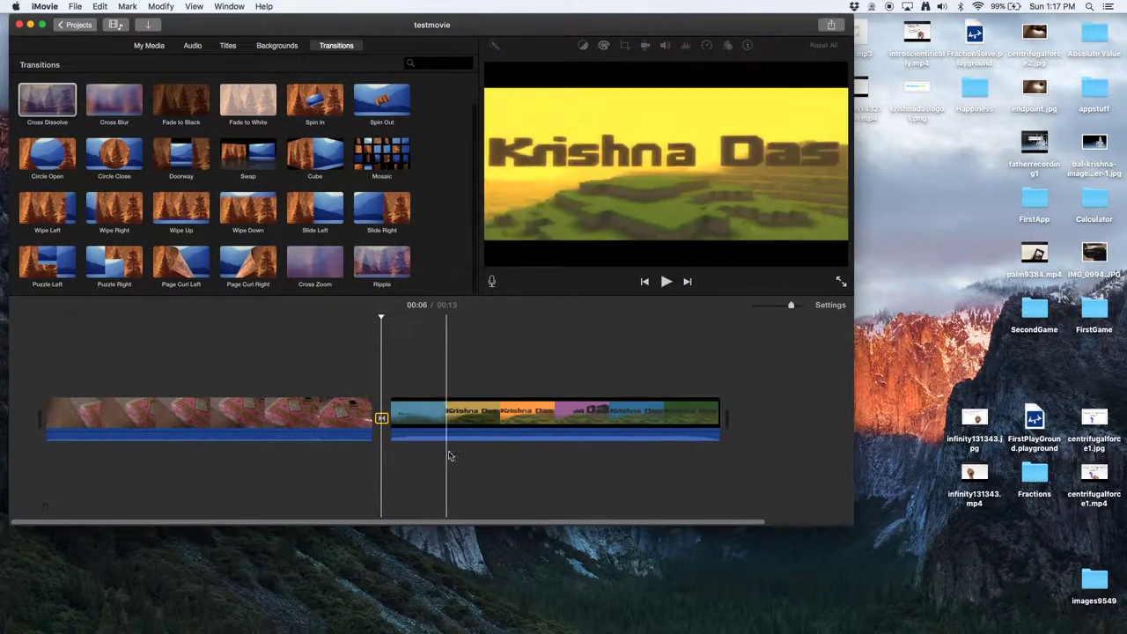
key("Delete")
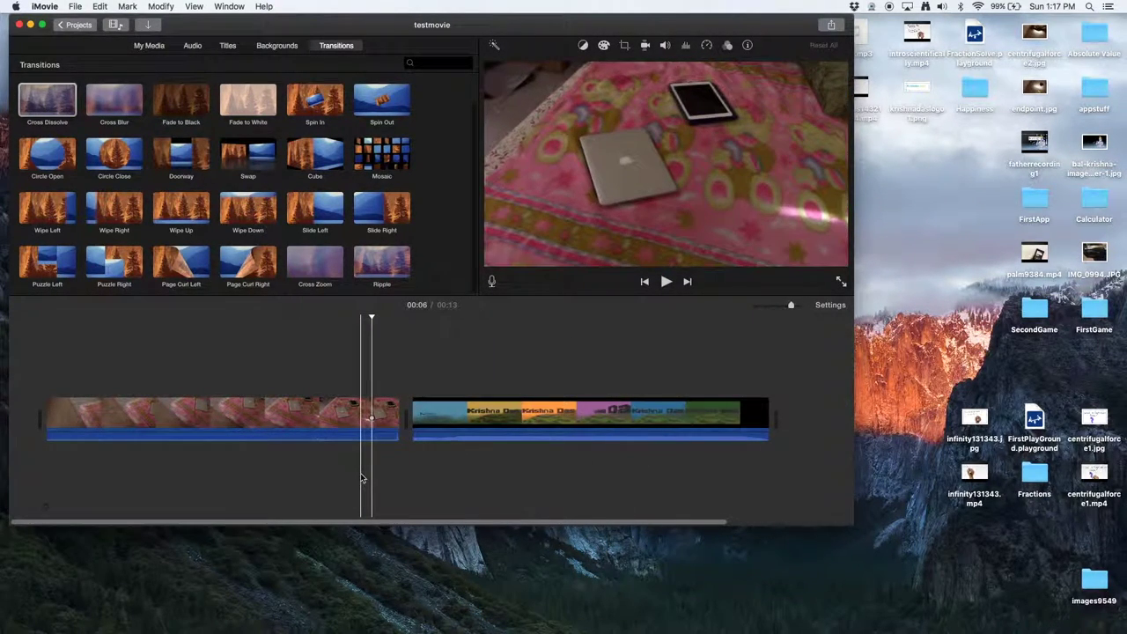
scroll(357, 229, "up", 2)
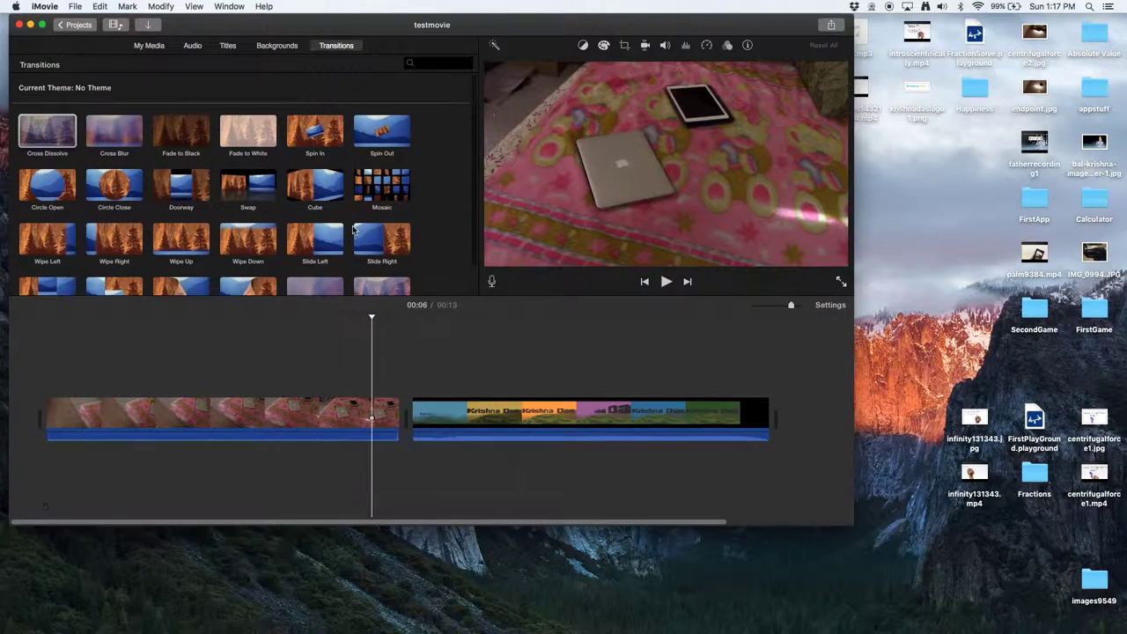
scroll(350, 233, "down", 2)
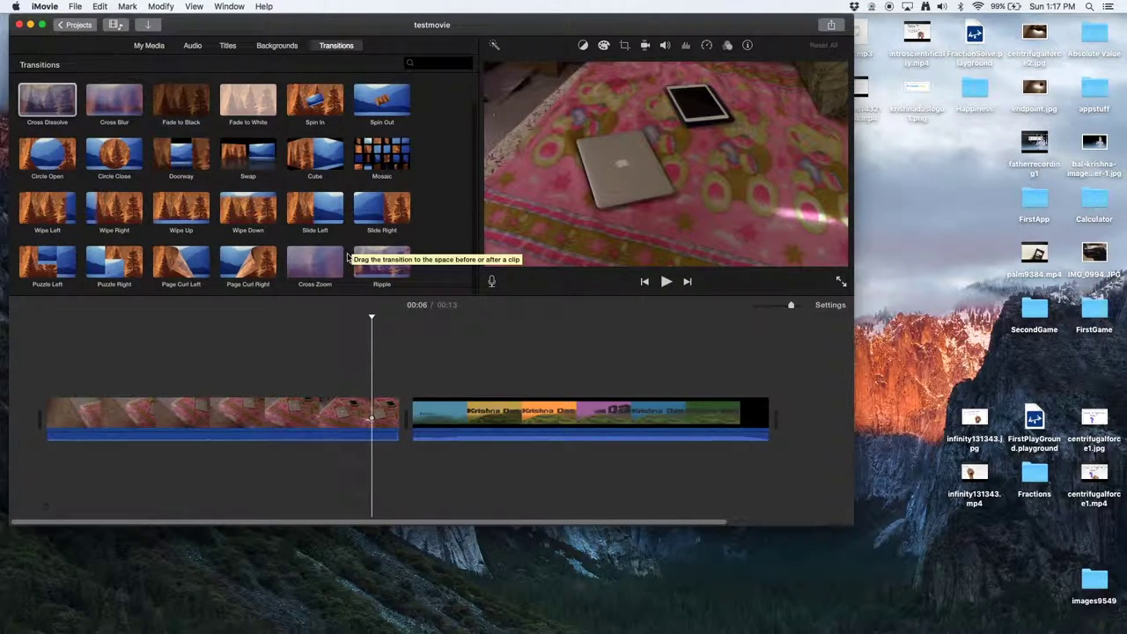
scroll(348, 253, "up", 1)
scroll(348, 253, "down", 1)
scroll(347, 252, "up", 1)
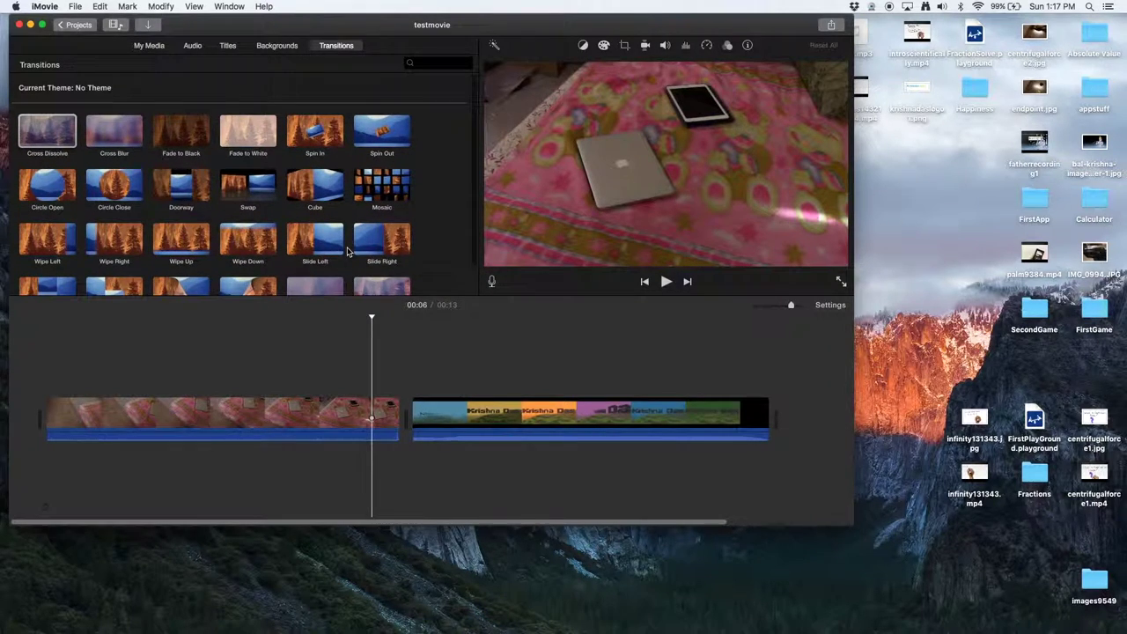
scroll(348, 253, "down", 1)
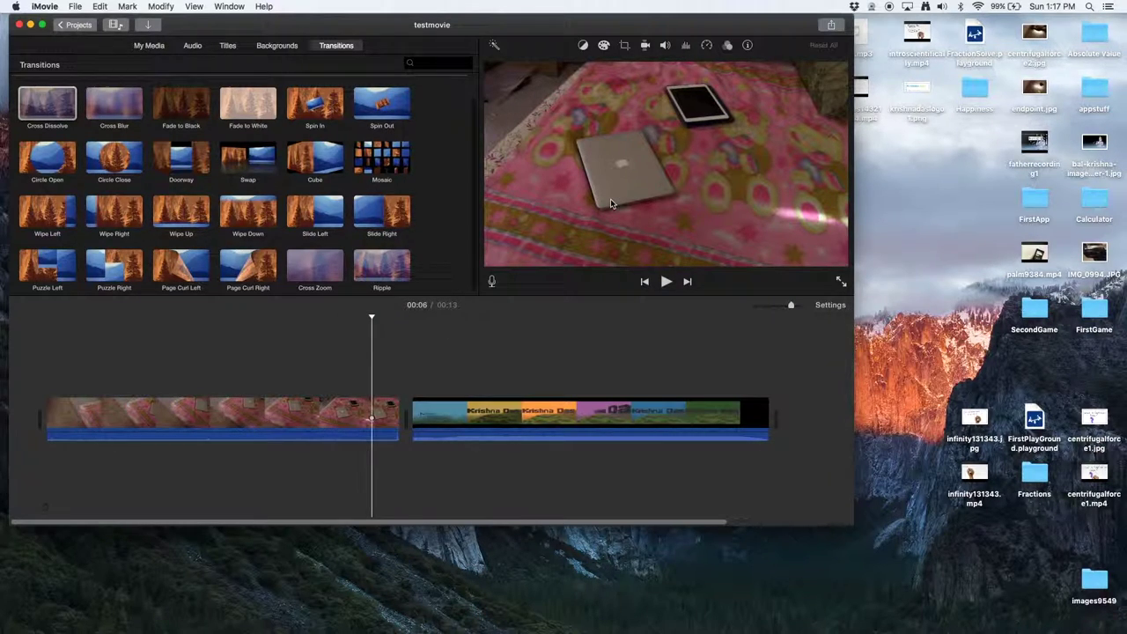
scroll(417, 201, "down", 1)
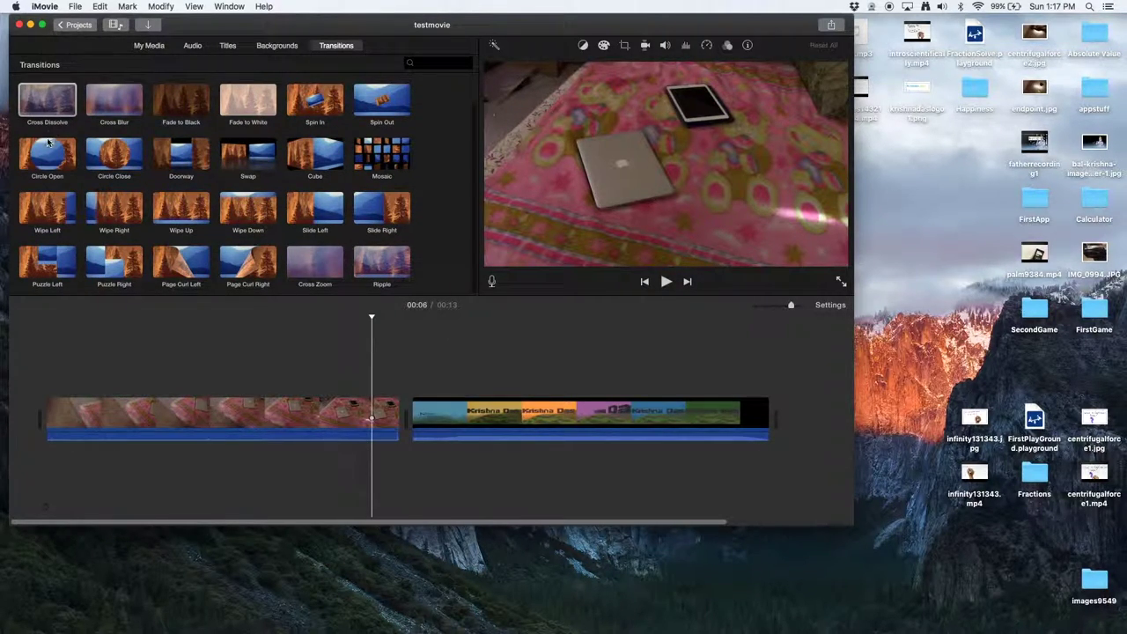
scroll(94, 173, "up", 3)
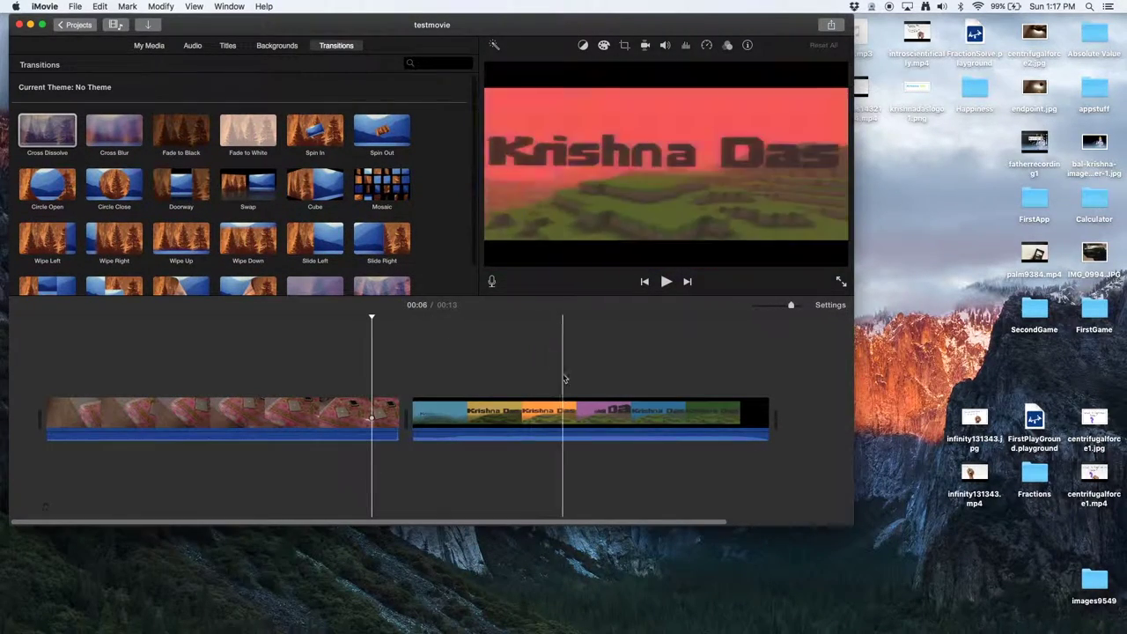
left_click(541, 410)
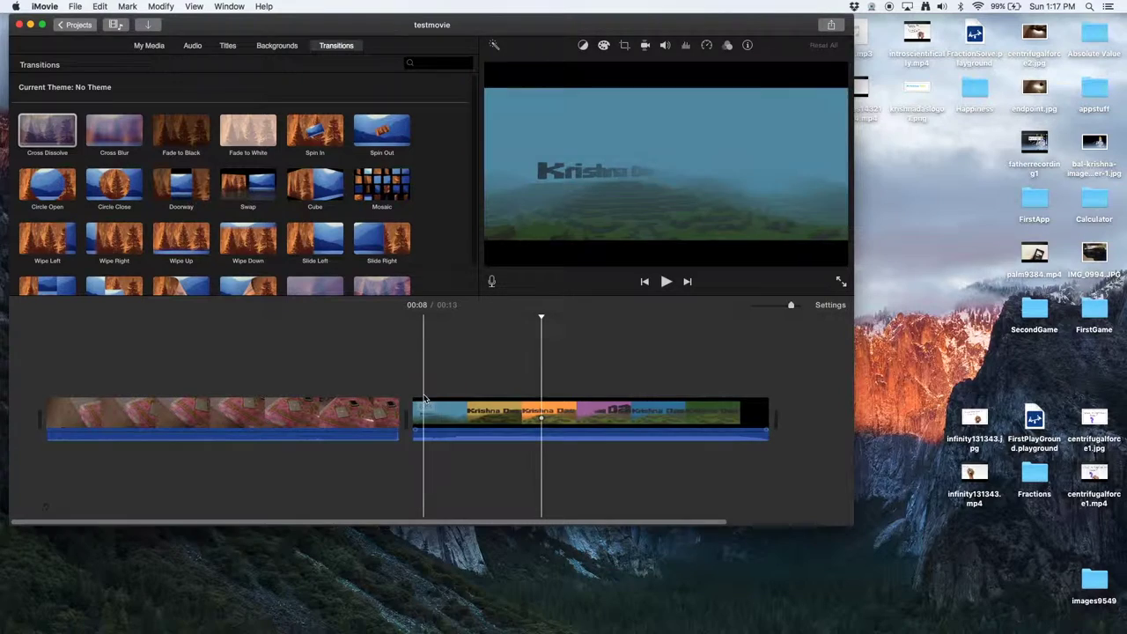
left_click(373, 382)
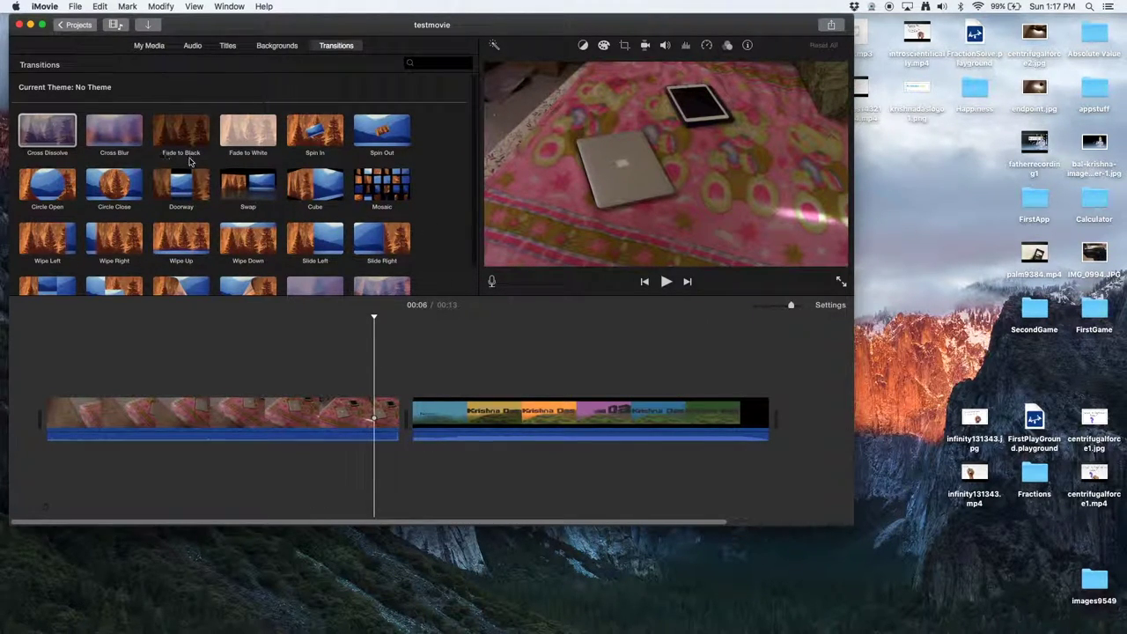
left_click_drag(382, 185, 383, 407)
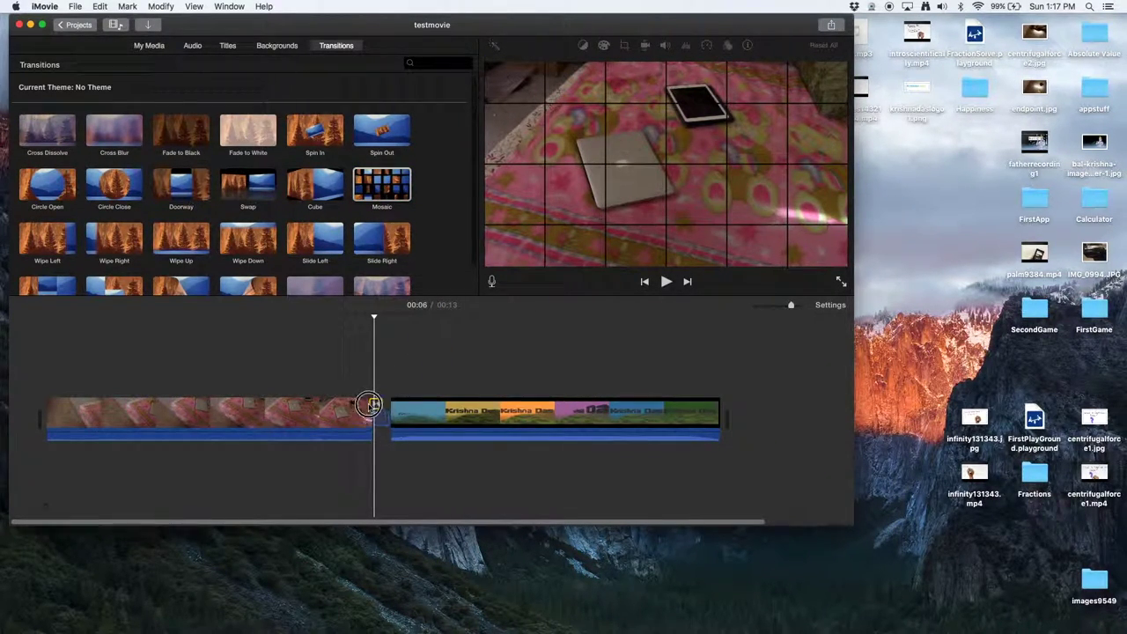
left_click_drag(379, 411, 380, 413)
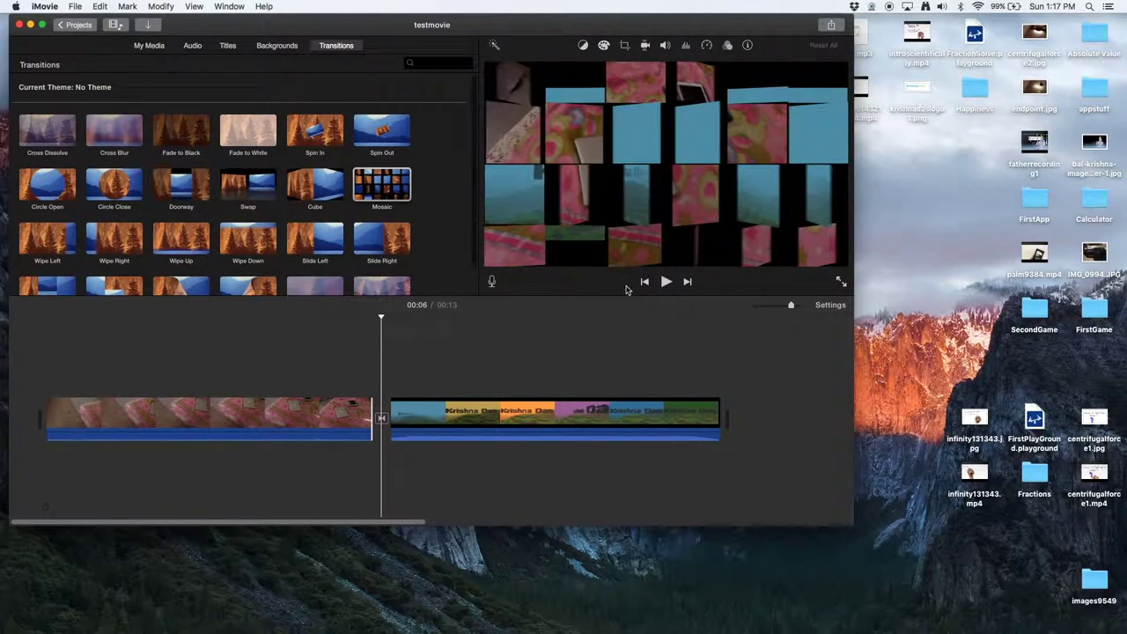
left_click(666, 282)
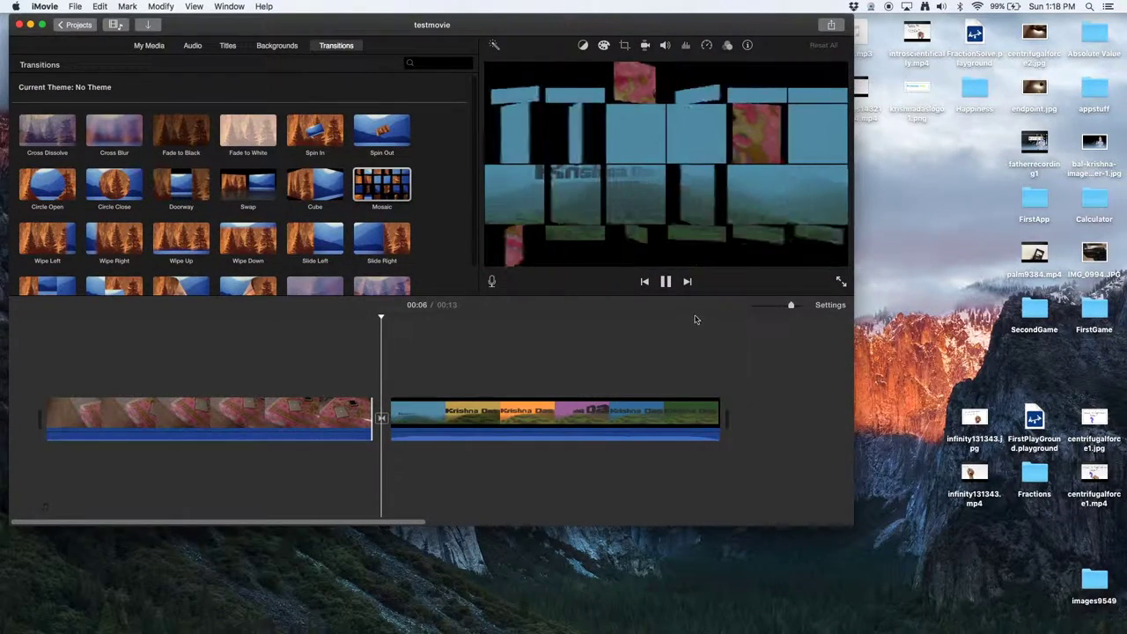
left_click(667, 284)
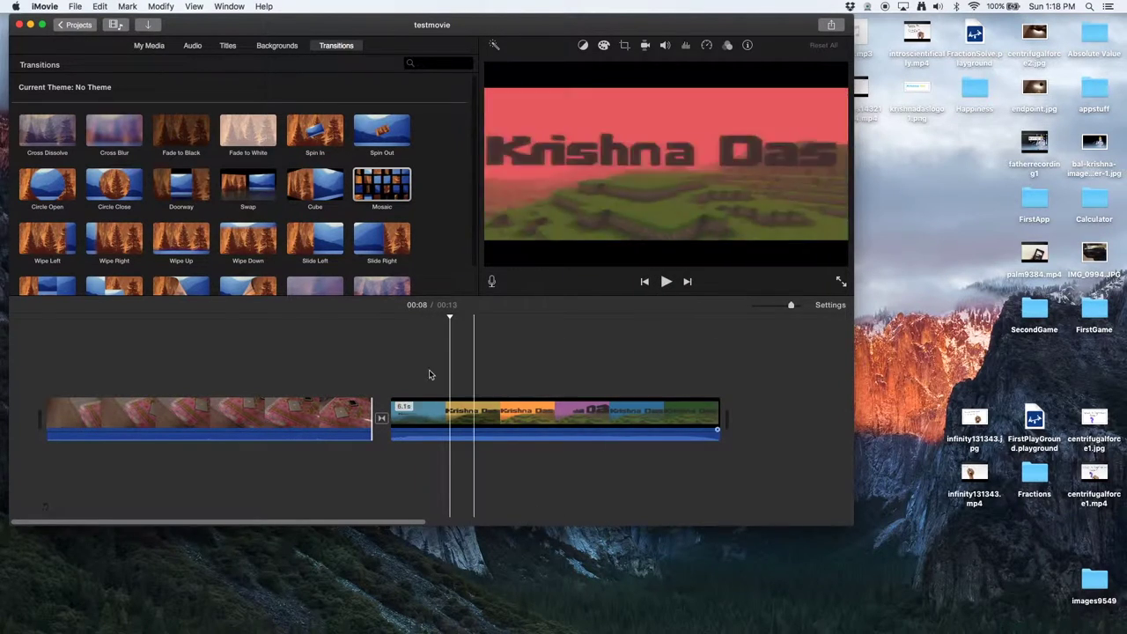
left_click(382, 417)
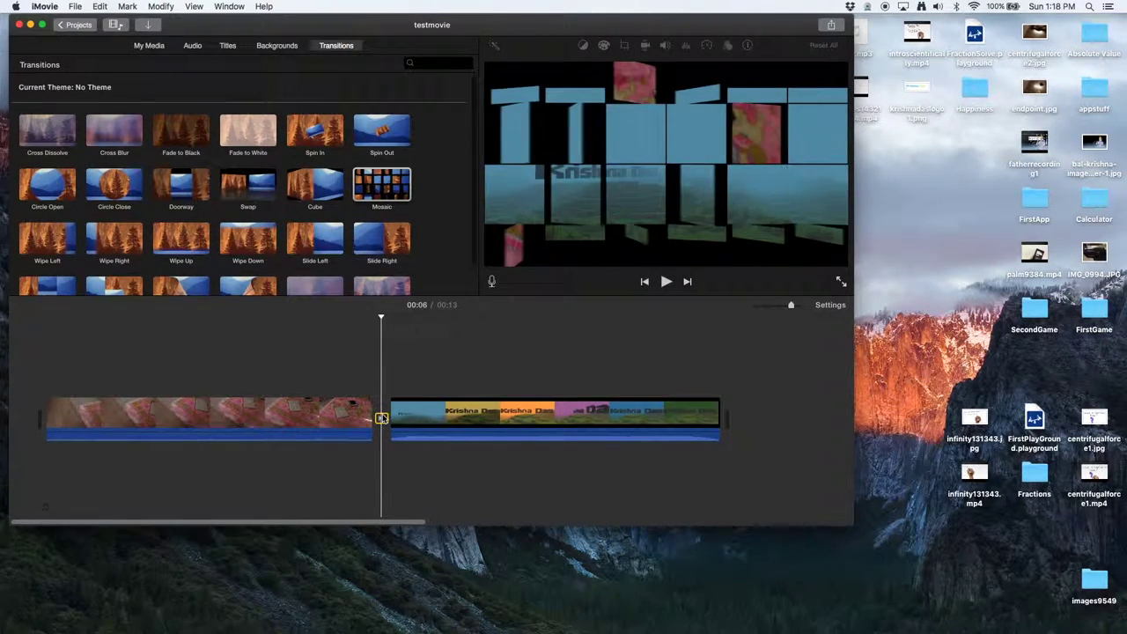
key("Delete")
scroll(328, 227, "down", 1)
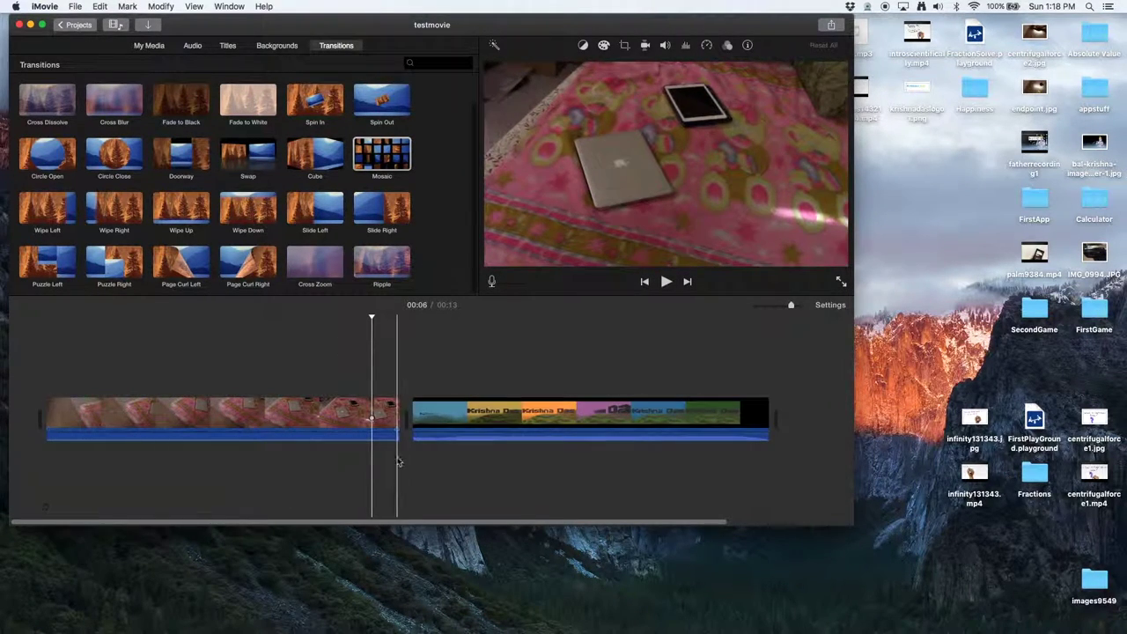
scroll(387, 281, "up", 1)
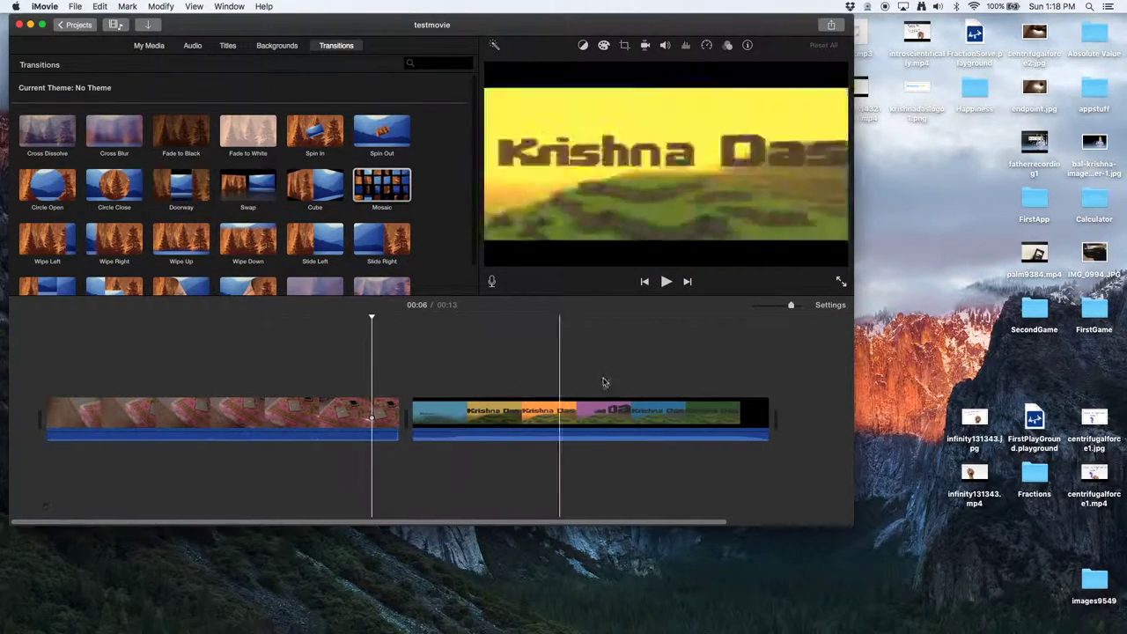
left_click(481, 338)
left_click(830, 305)
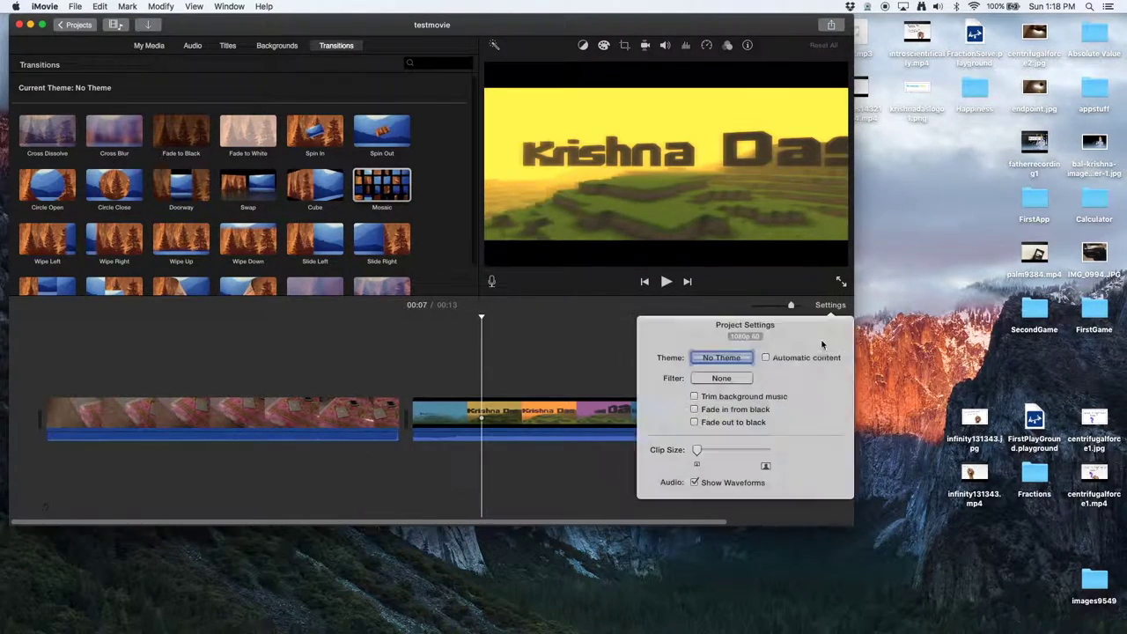
left_click(481, 341)
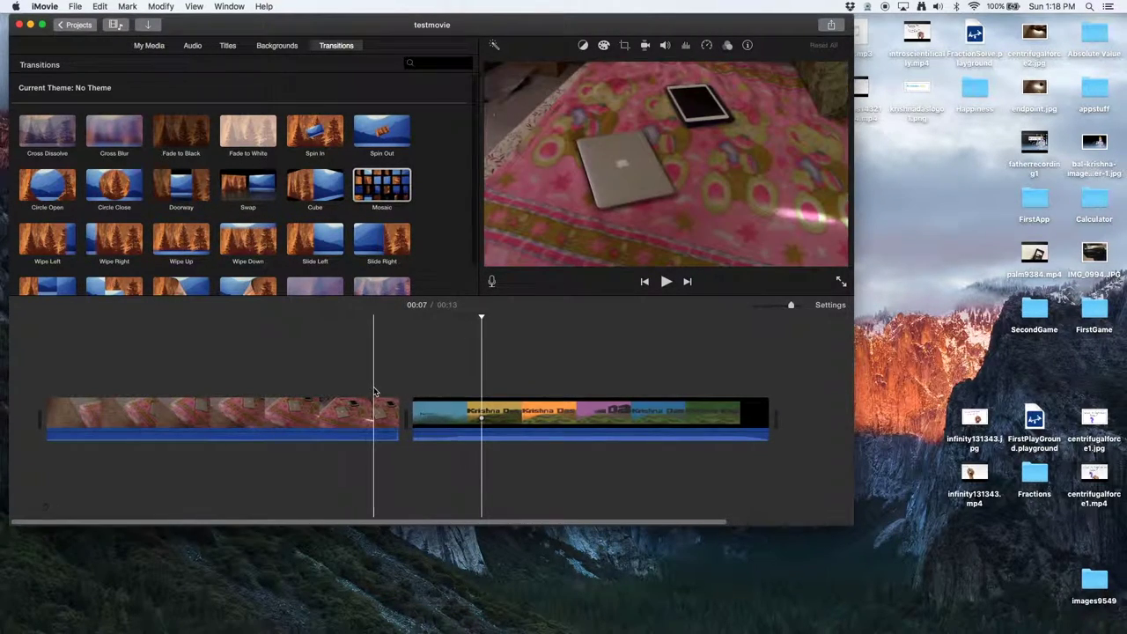
left_click(374, 414)
- Lift the Krishna Das clip above the first clip as a cutaway and drag in a Doorway transition
left_click_drag(500, 412, 468, 412)
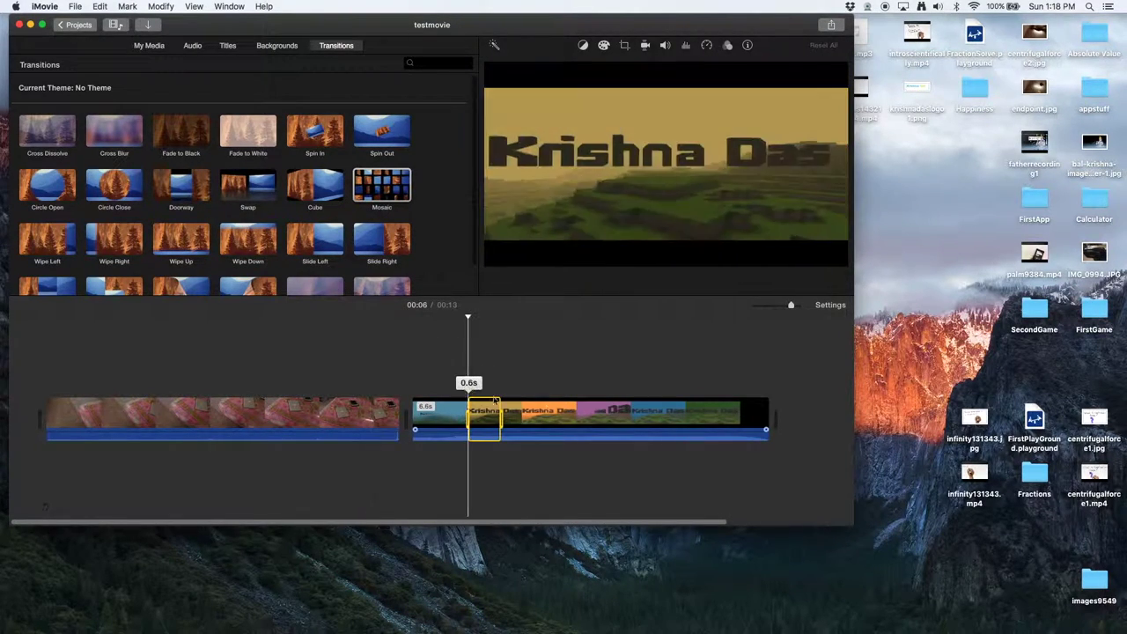
left_click_drag(619, 401, 353, 377)
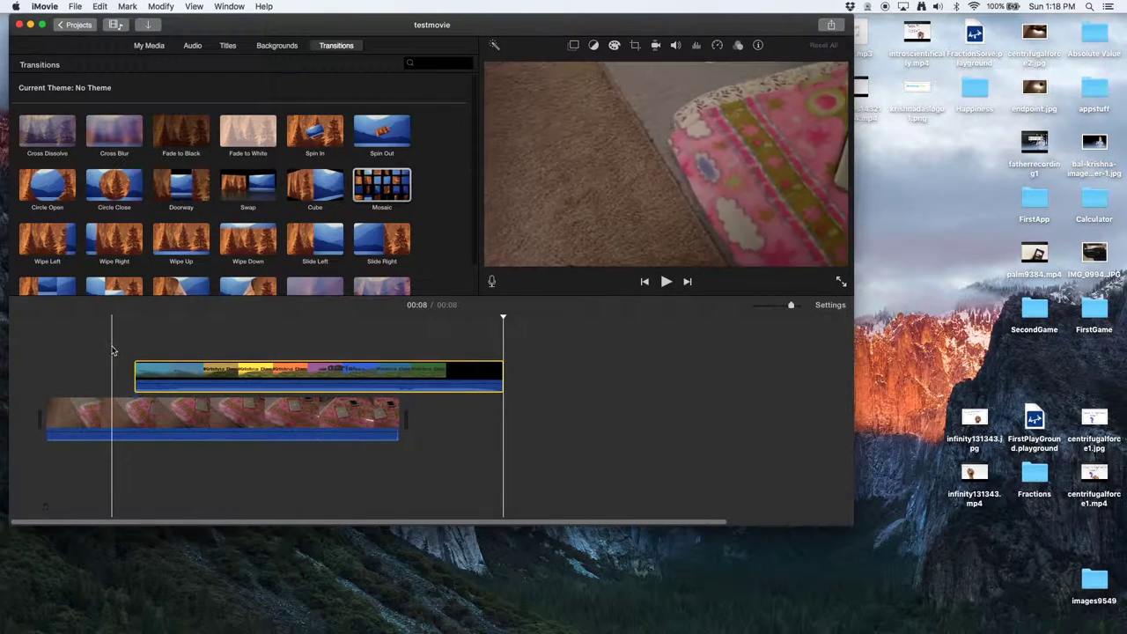
left_click_drag(169, 188, 25, 414)
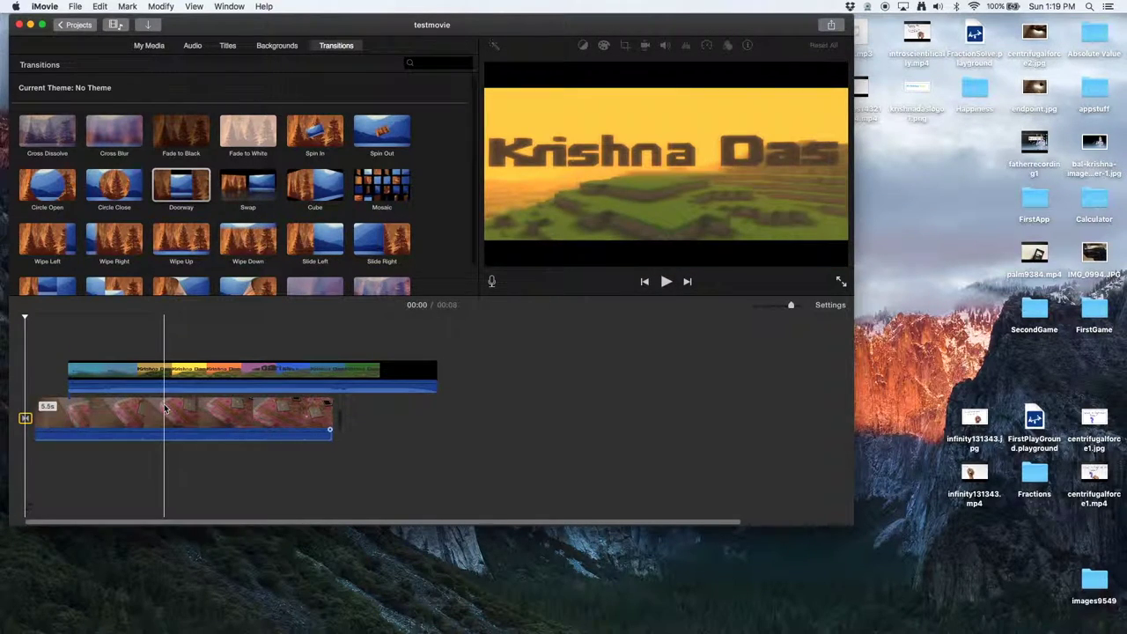
- Shift the overlaid Krishna Das clip left and trim its end to match the first clip
left_click(152, 370)
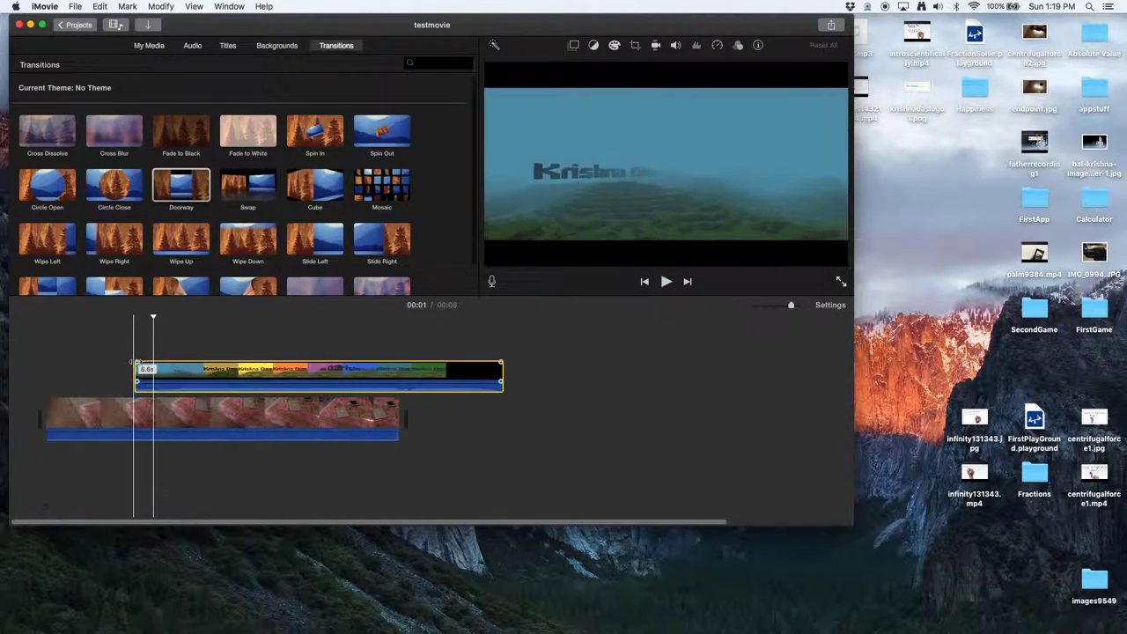
left_click_drag(132, 361, 139, 364)
left_click_drag(412, 364, 315, 363)
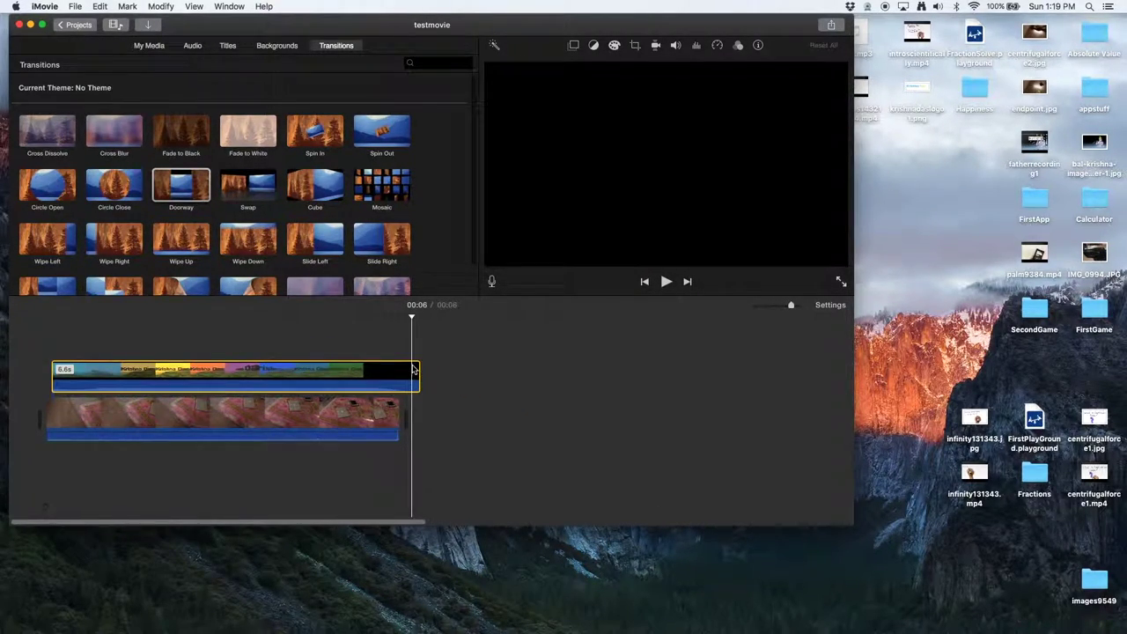
mouse_move(421, 364)
left_mouse_down()
mouse_move(393, 364)
mouse_move(410, 368)
left_mouse_up()
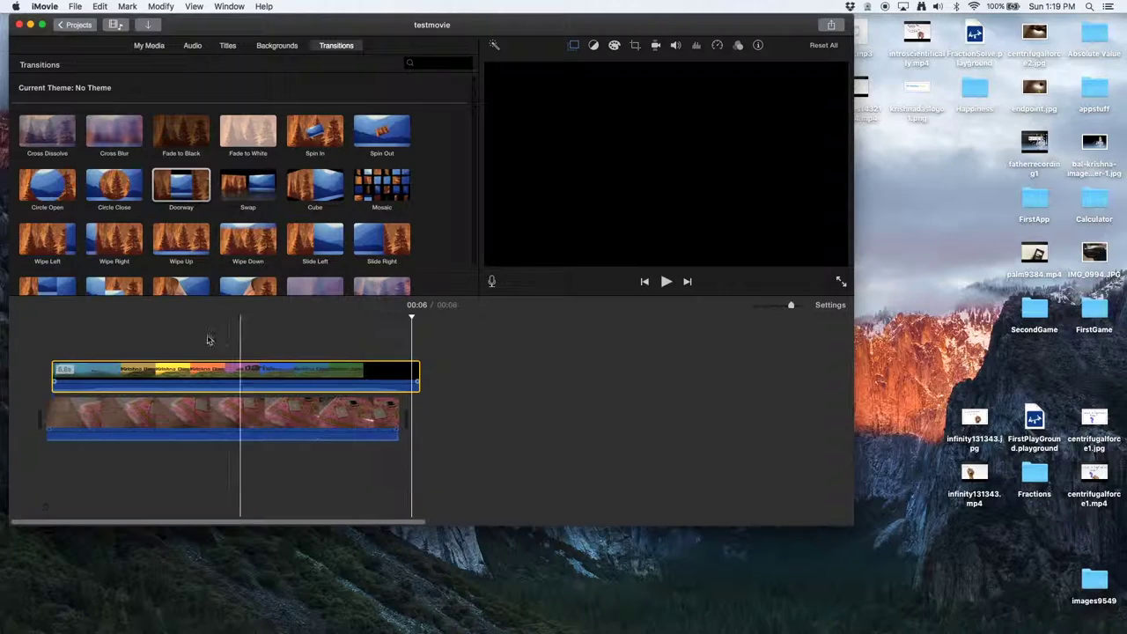
left_click(58, 364)
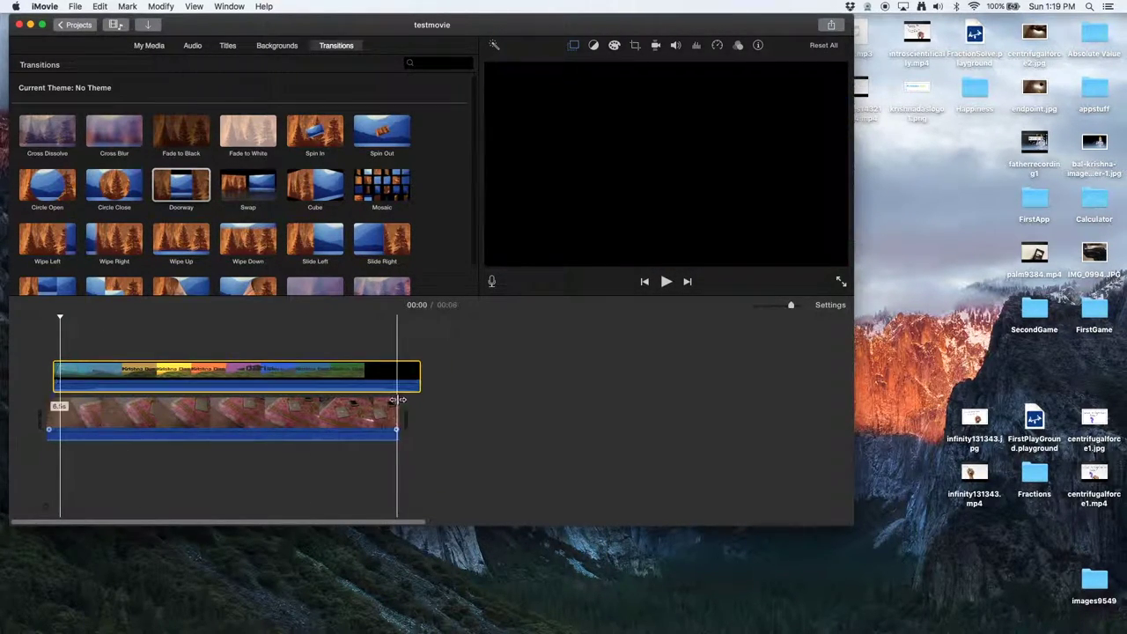
left_click(378, 376)
- Delete the Krishna Das cutaway, then undo four times to restore the original two-clip timeline
key("Delete")
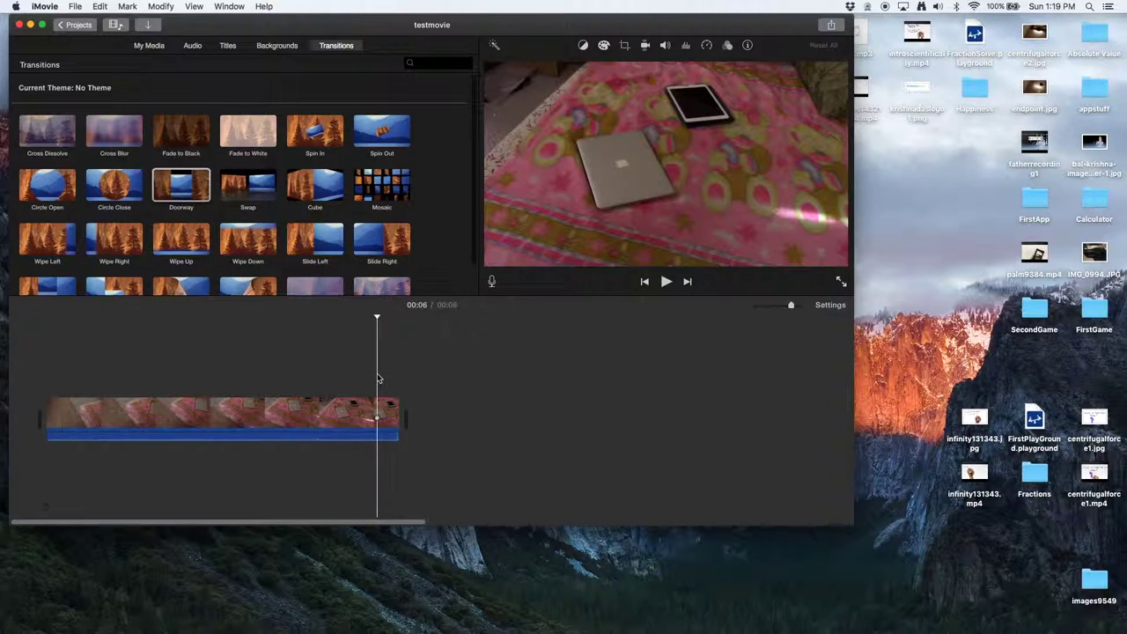
key("super+z")
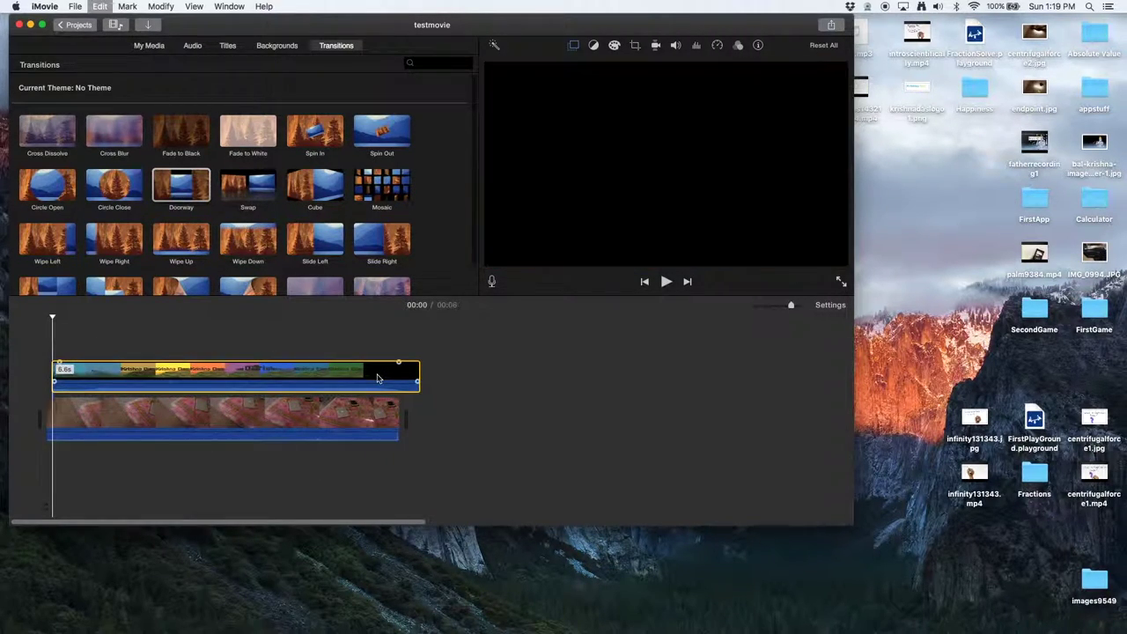
key("super+z")
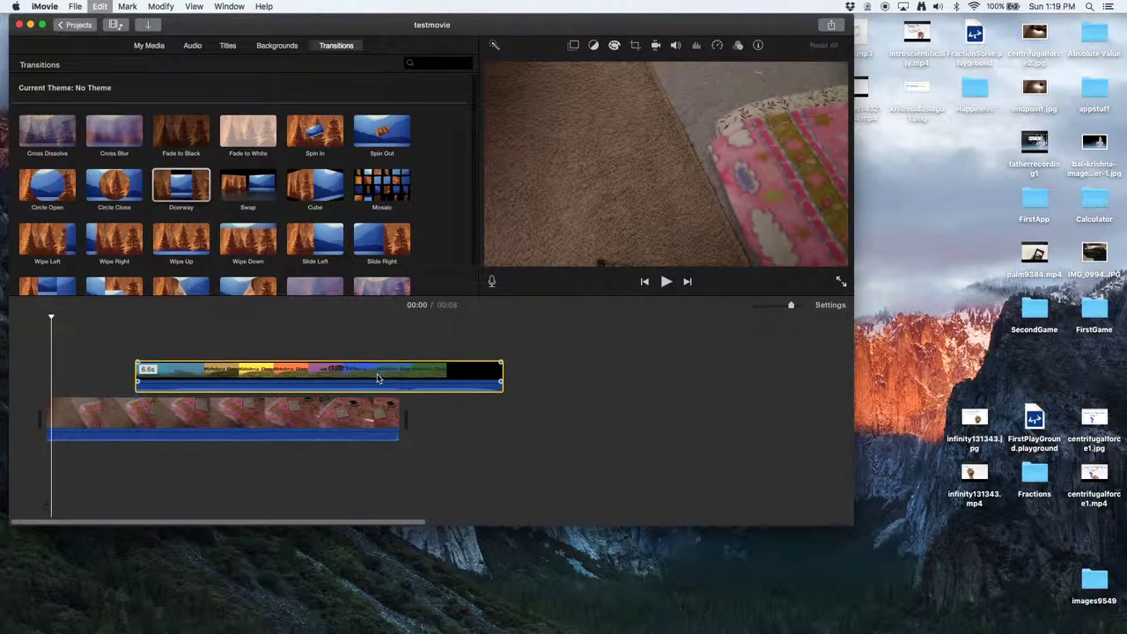
key("super+z")
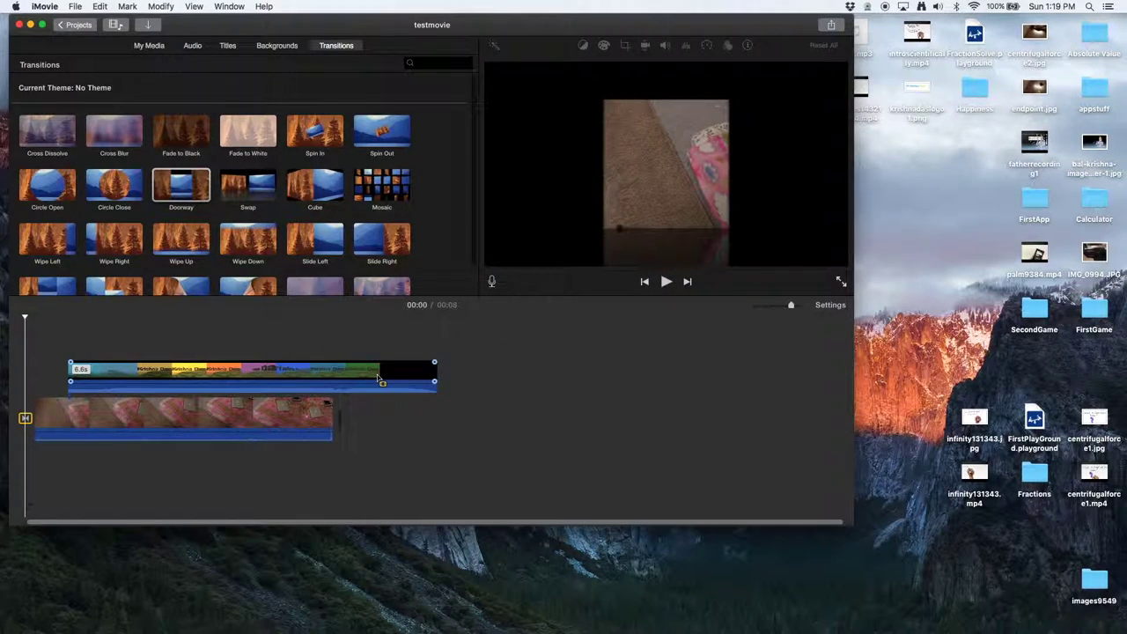
key("super+z")
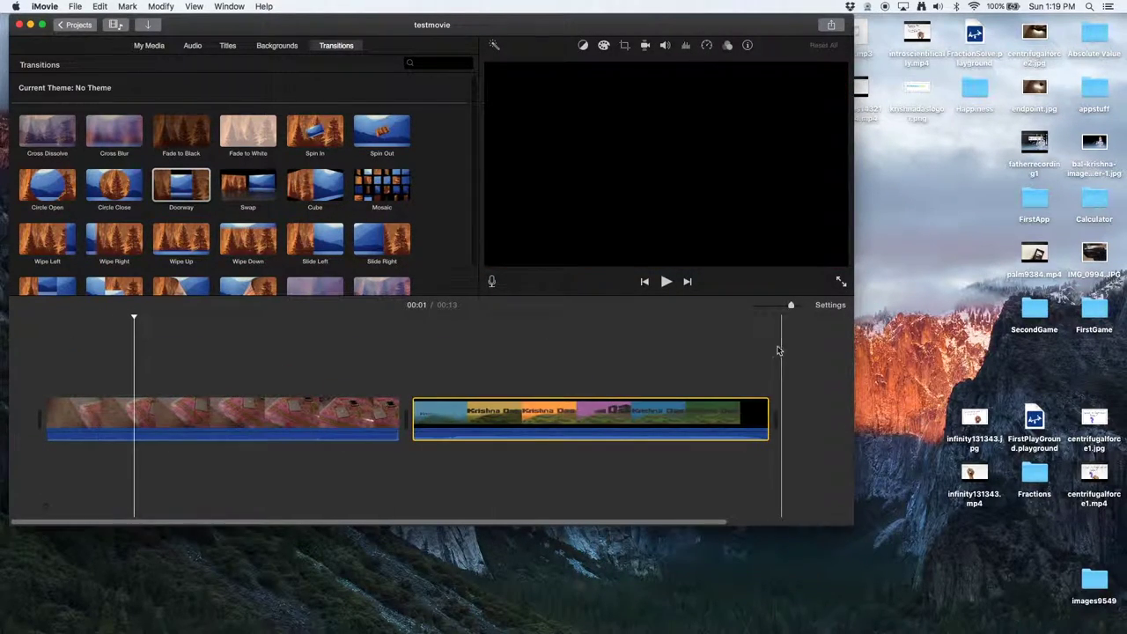